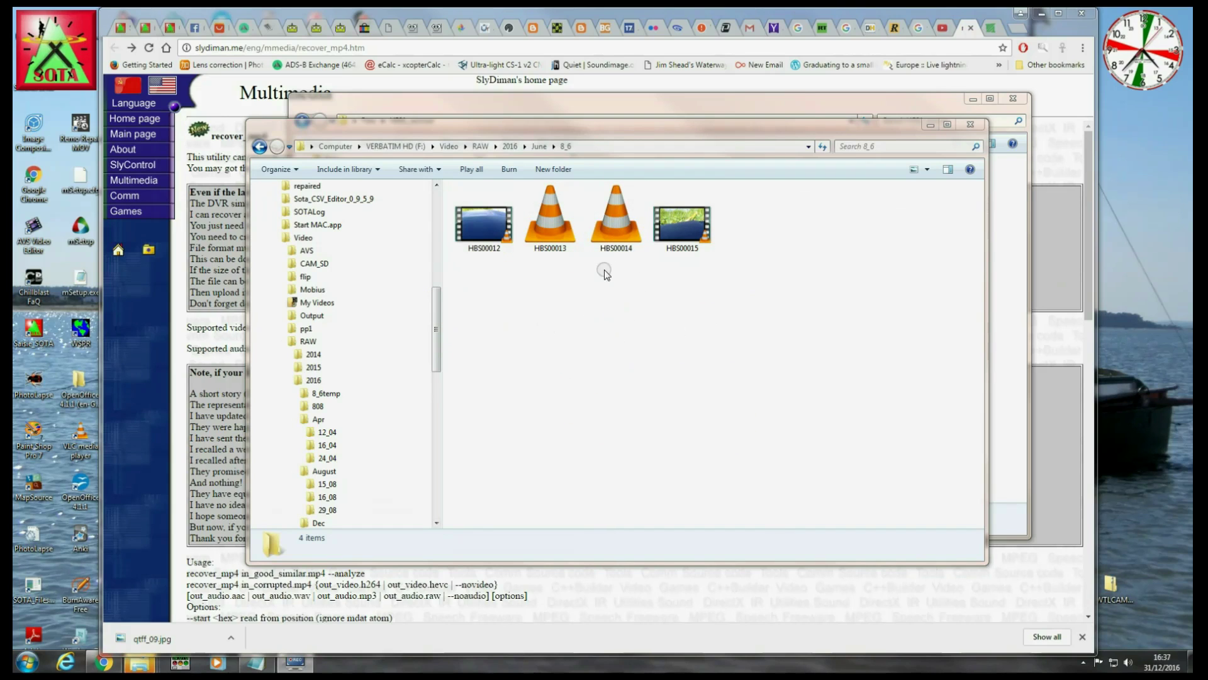
pyautogui.click(551, 237)
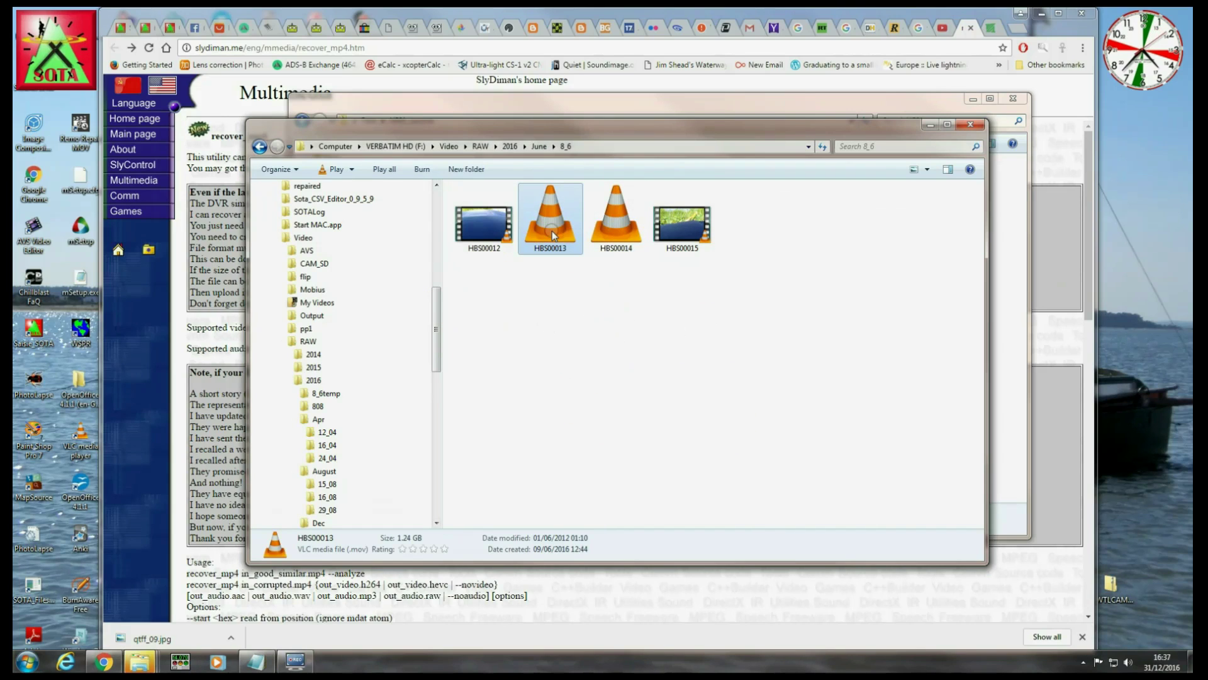
pyautogui.rightClick(611, 234)
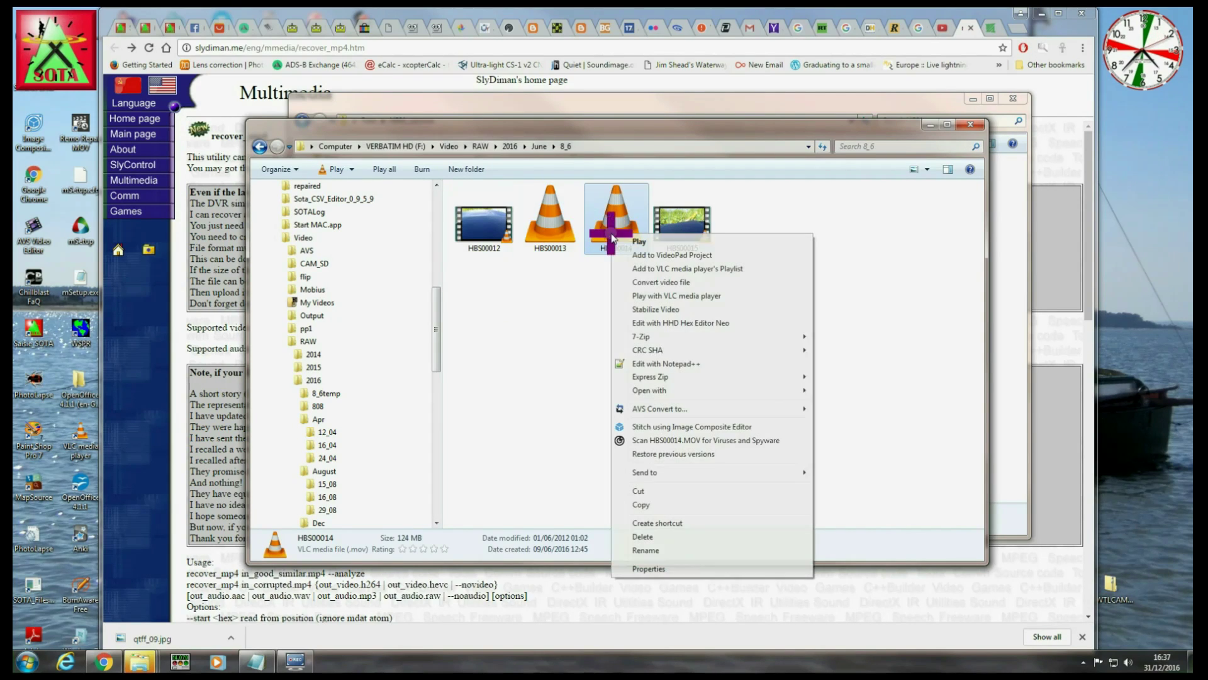
pyautogui.moveTo(666, 390)
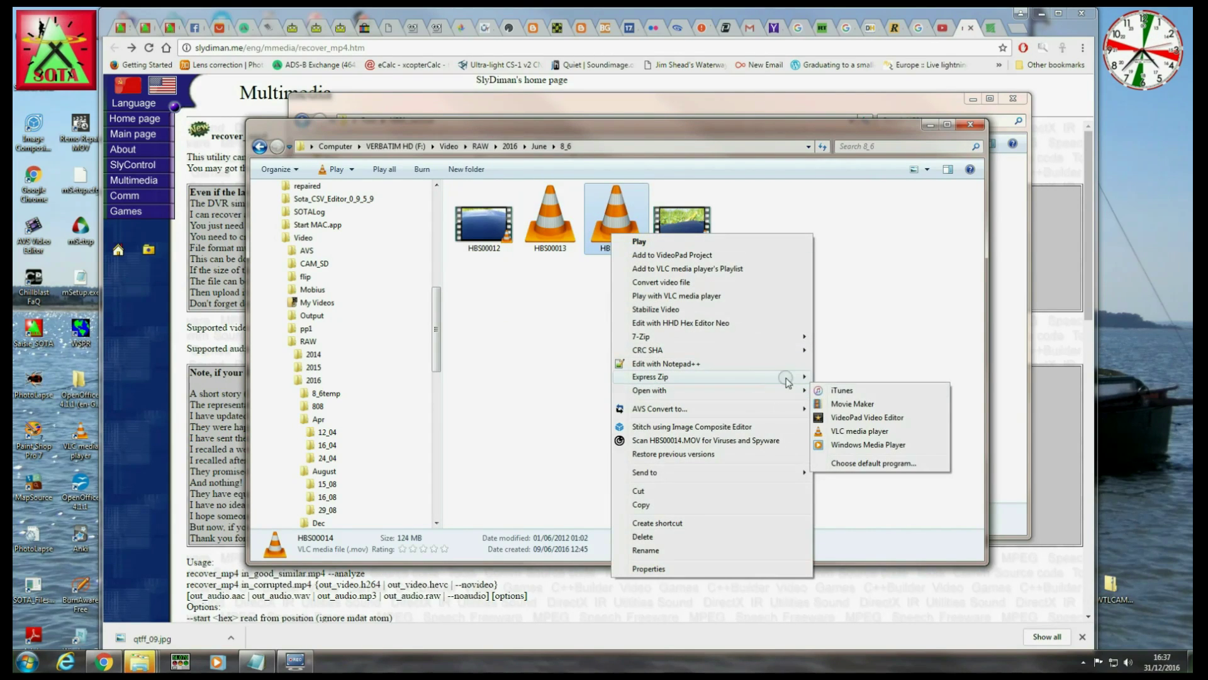
pyautogui.click(864, 445)
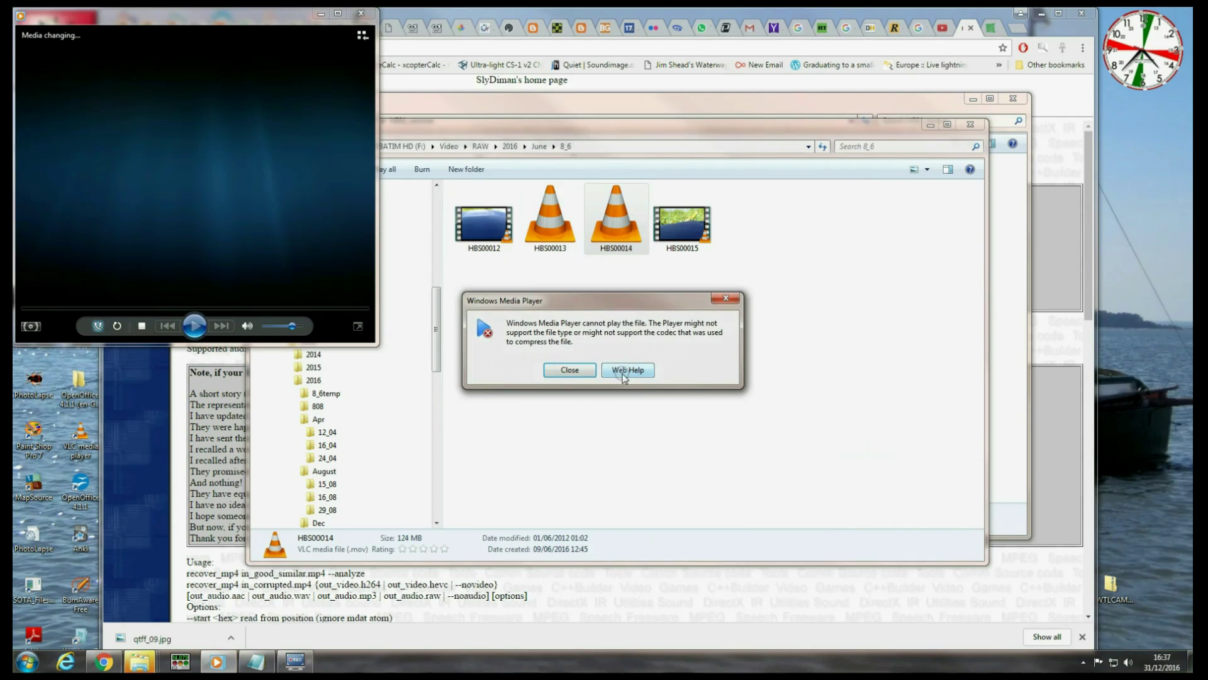
pyautogui.click(584, 373)
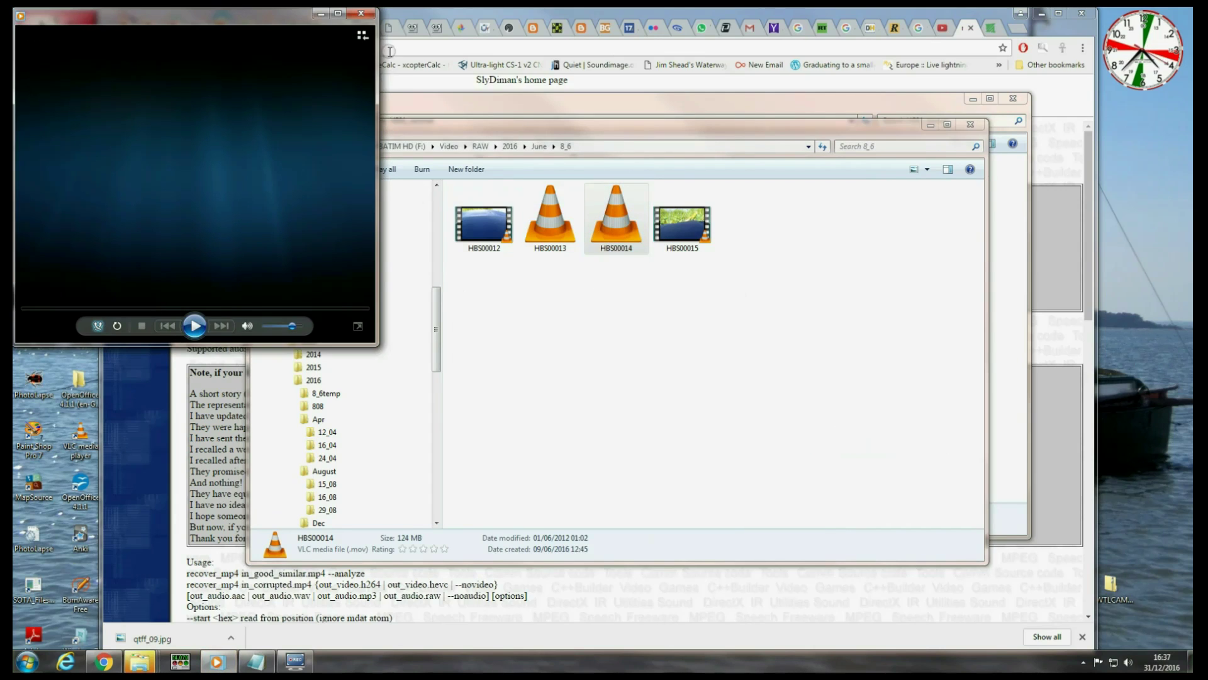
pyautogui.click(364, 15)
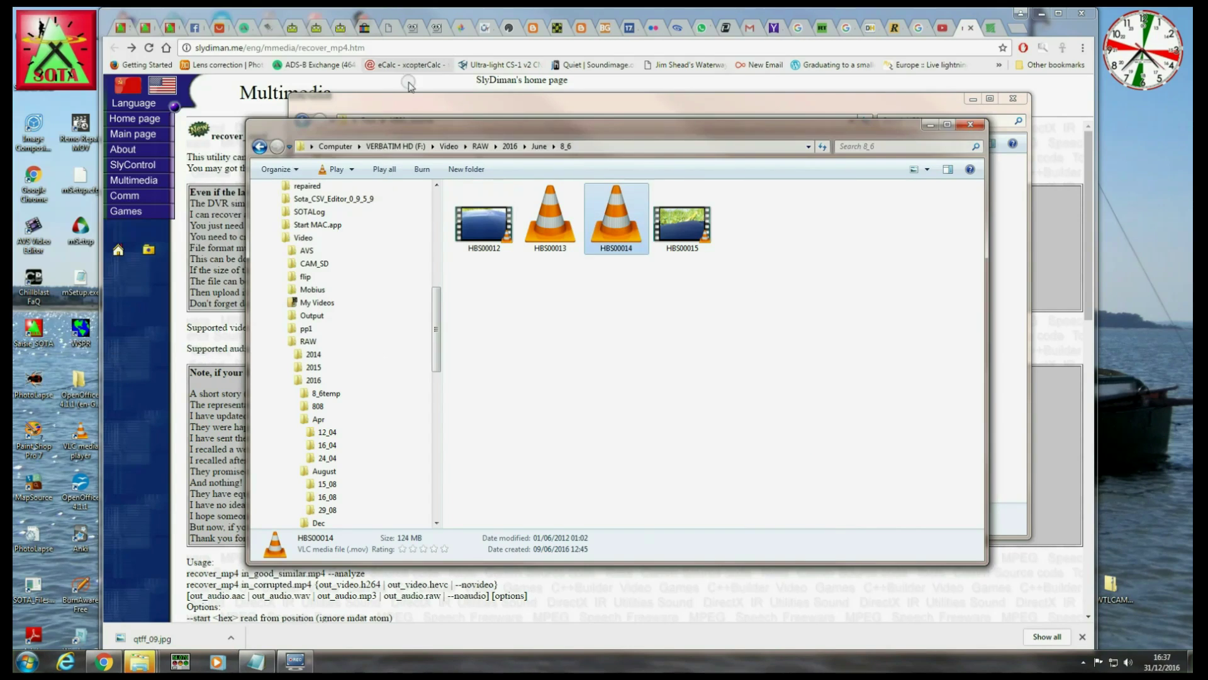
# Show the slydiman.me recover_mp4 page in Chrome and scroll down to its Download table
pyautogui.click(1050, 144)
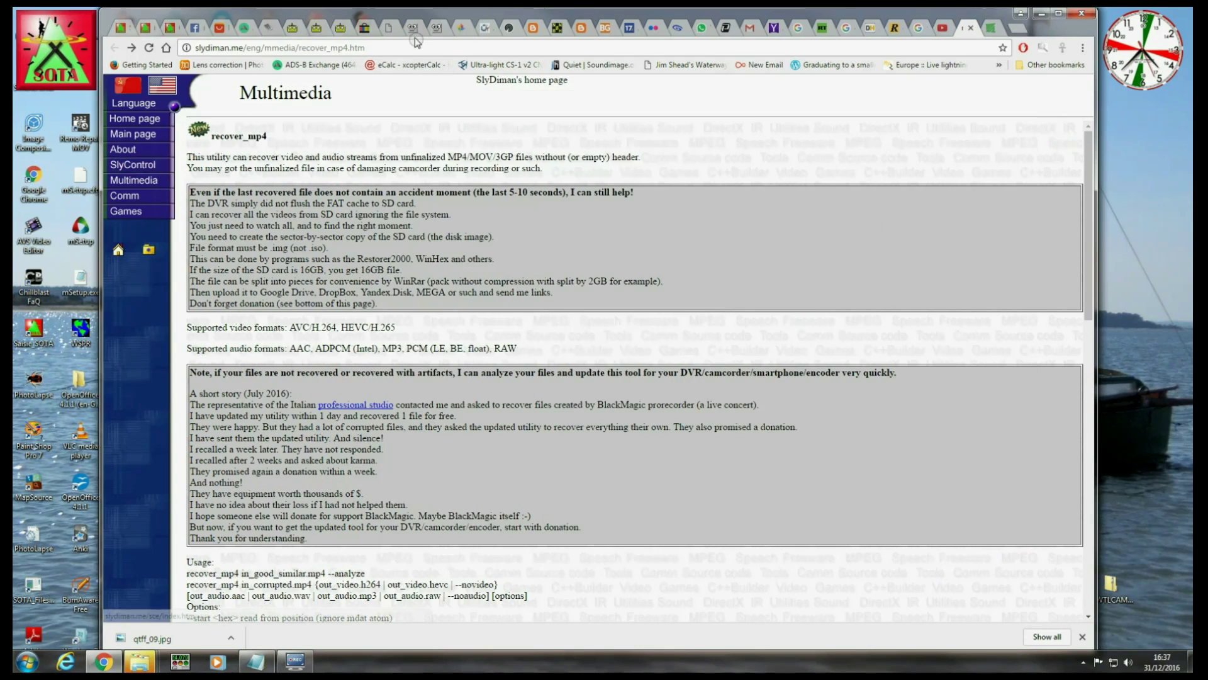
pyautogui.moveTo(380, 47); pyautogui.dragTo(195, 47)
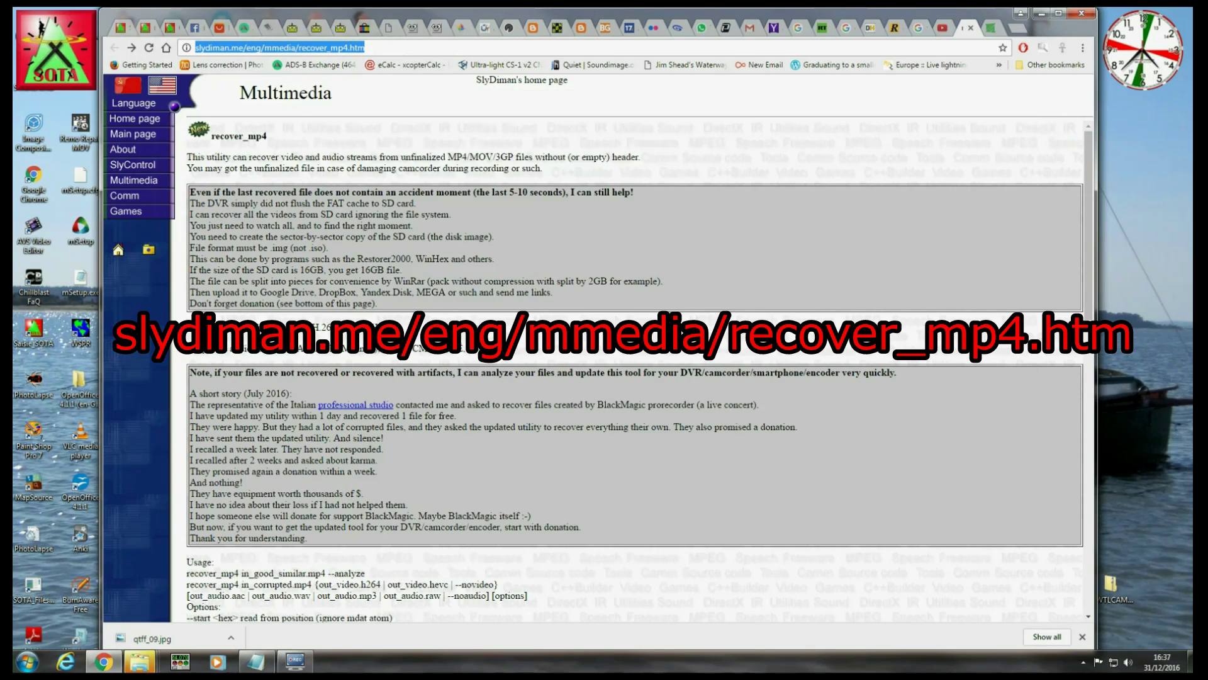
pyautogui.click(483, 321)
pyautogui.scroll(-1, 484, 321)
pyautogui.scroll(-12, 484, 321)
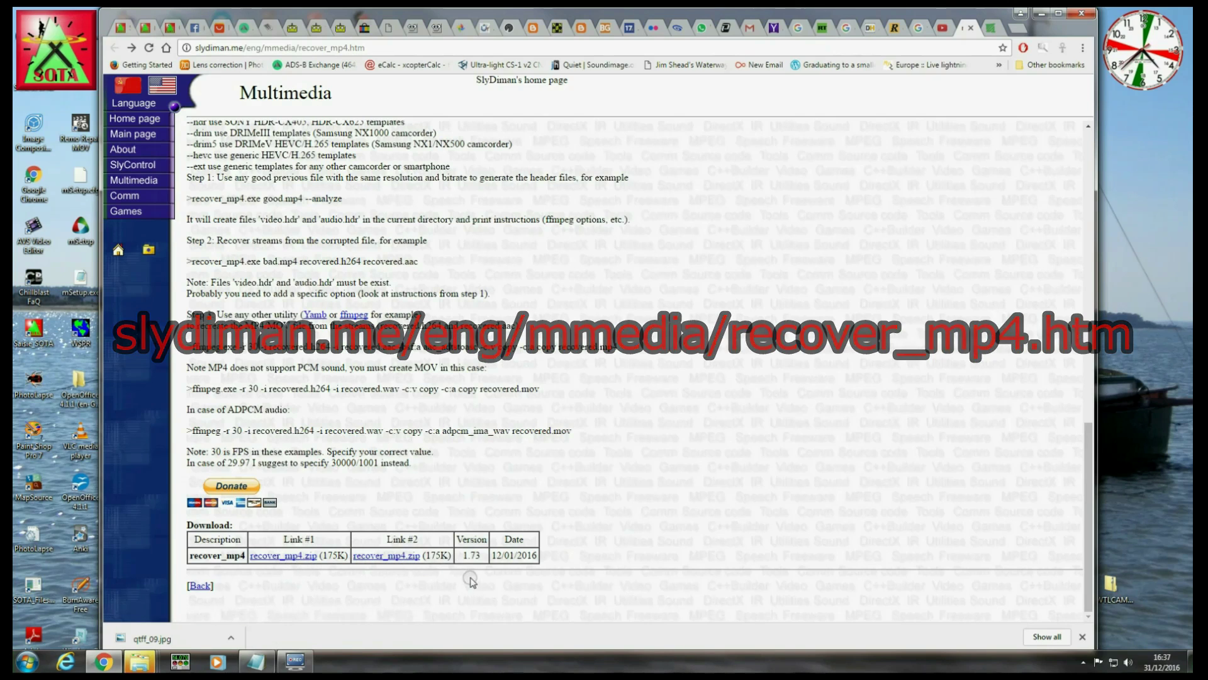
pyautogui.moveTo(144, 662)
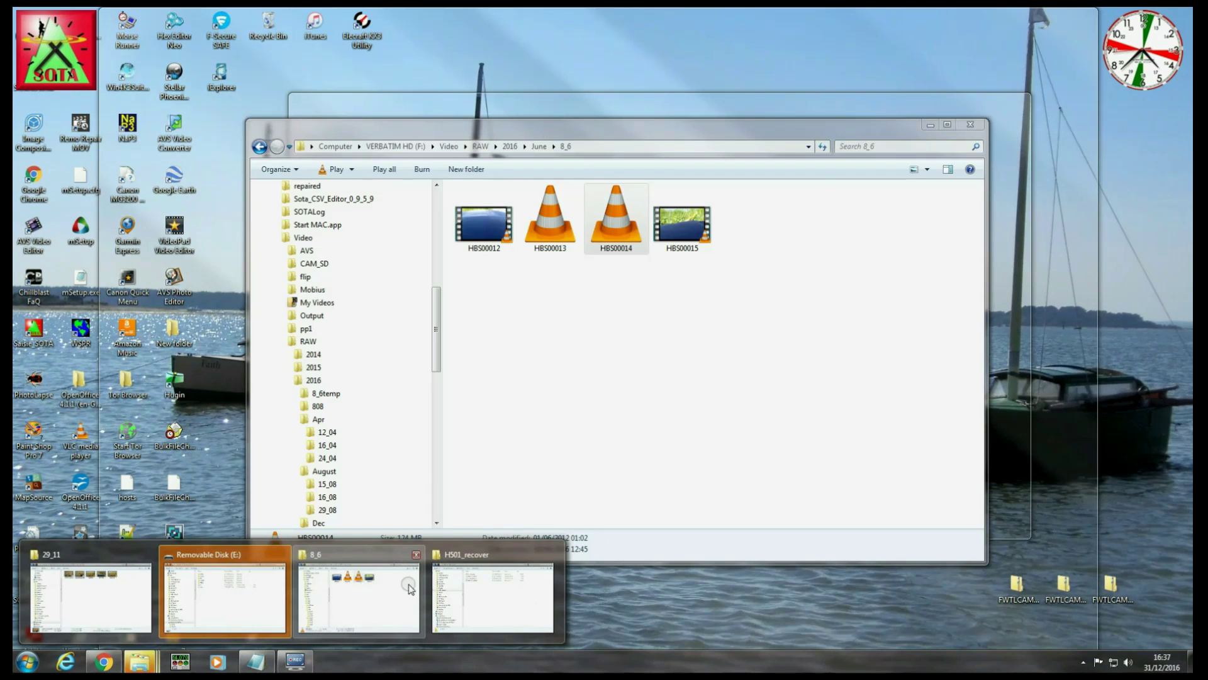
# Bring up the H501_recover folder, move it lower, then return the 8_6 folder to the front
pyautogui.click(469, 579)
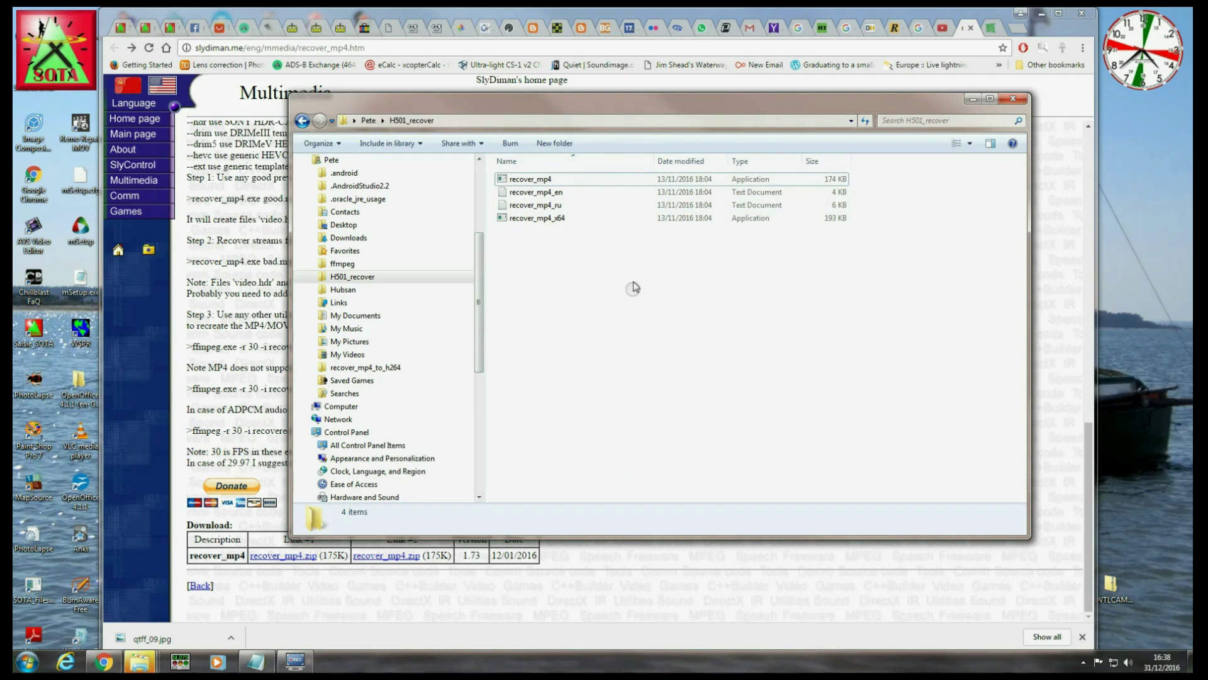
pyautogui.moveTo(640, 98); pyautogui.dragTo(629, 153)
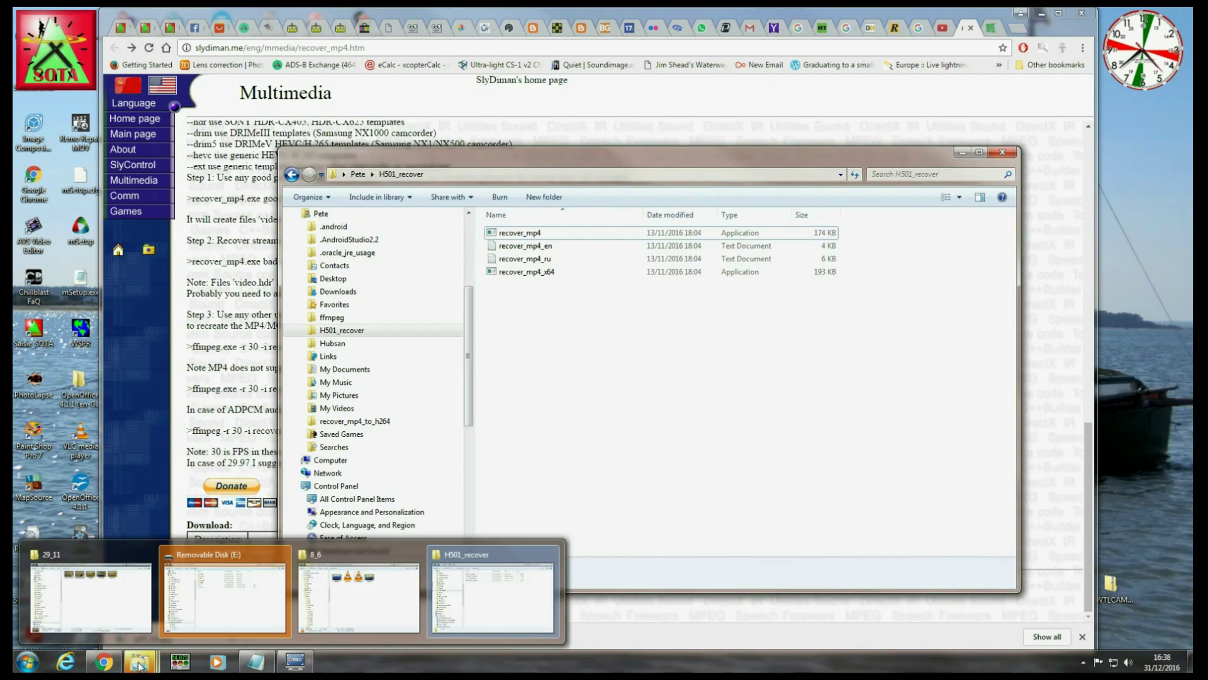
pyautogui.moveTo(139, 661)
pyautogui.click(361, 576)
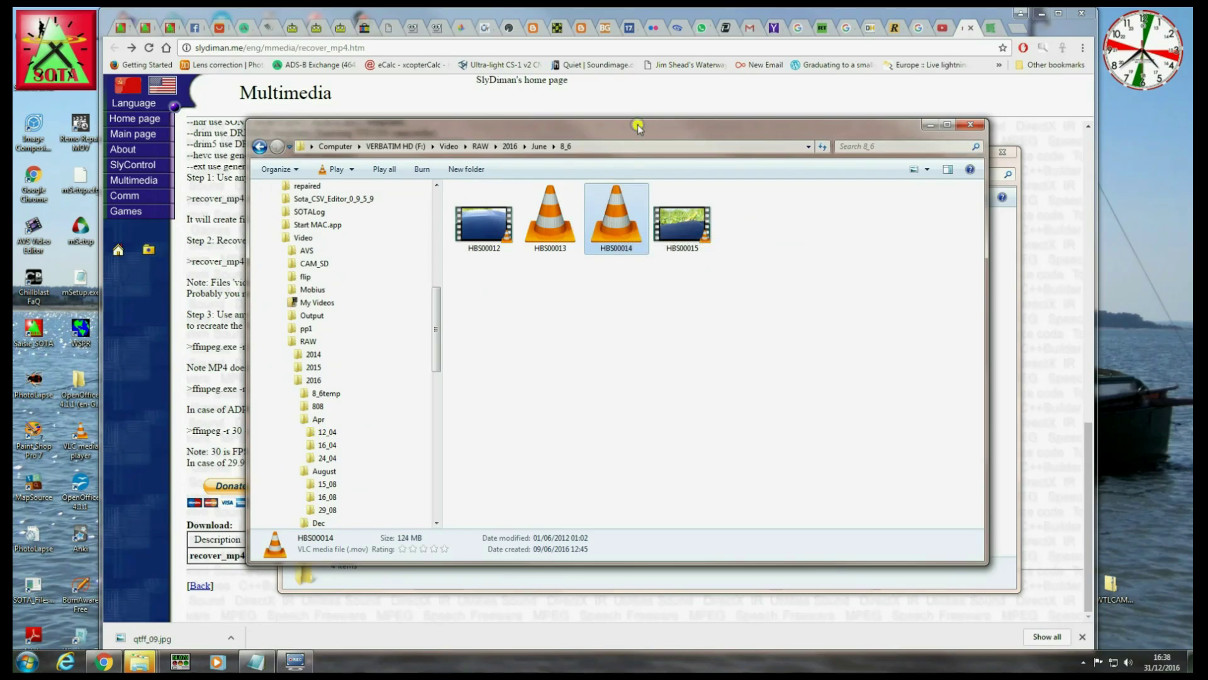
# Drag HBS00014, then HBS00012 (664 MB), from the 8_6 window into H501_recover
pyautogui.moveTo(633, 126); pyautogui.dragTo(617, 333)
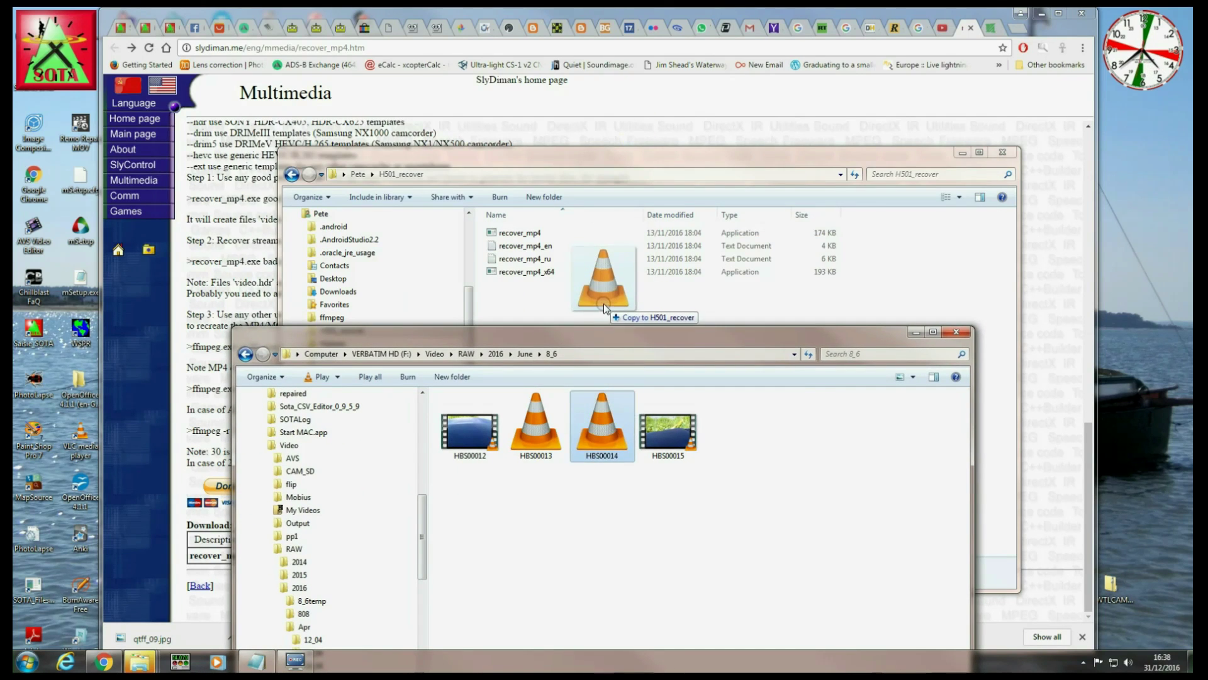
pyautogui.click(603, 304)
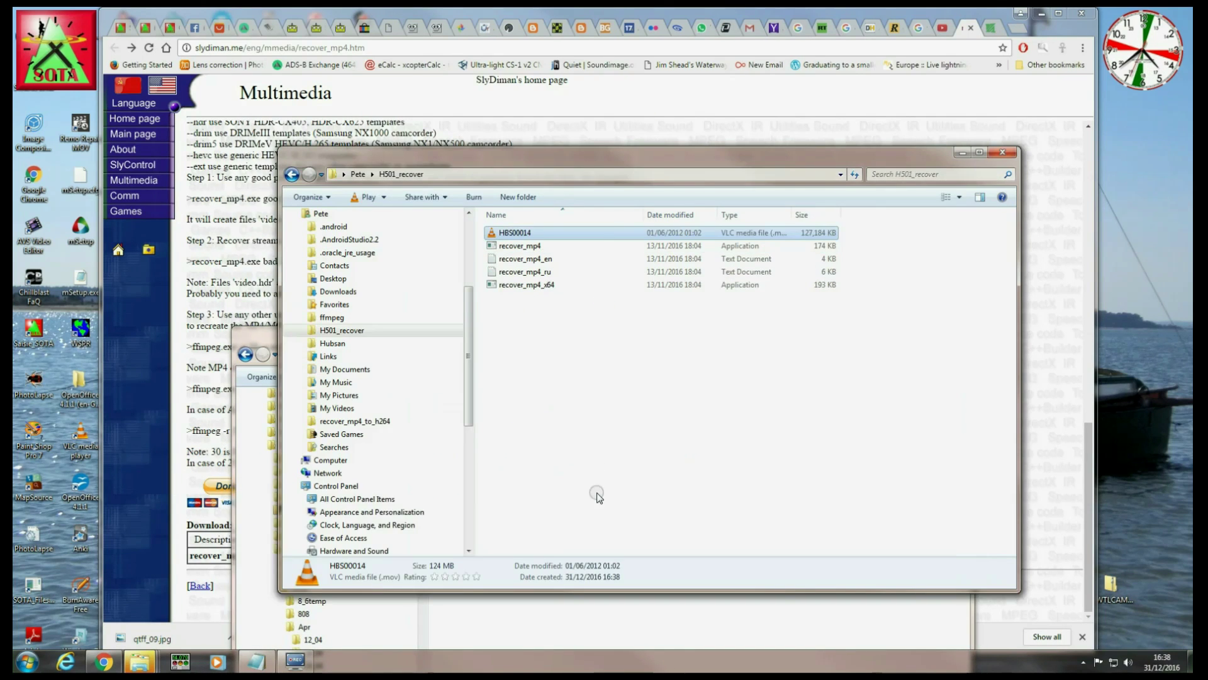
pyautogui.click(261, 333)
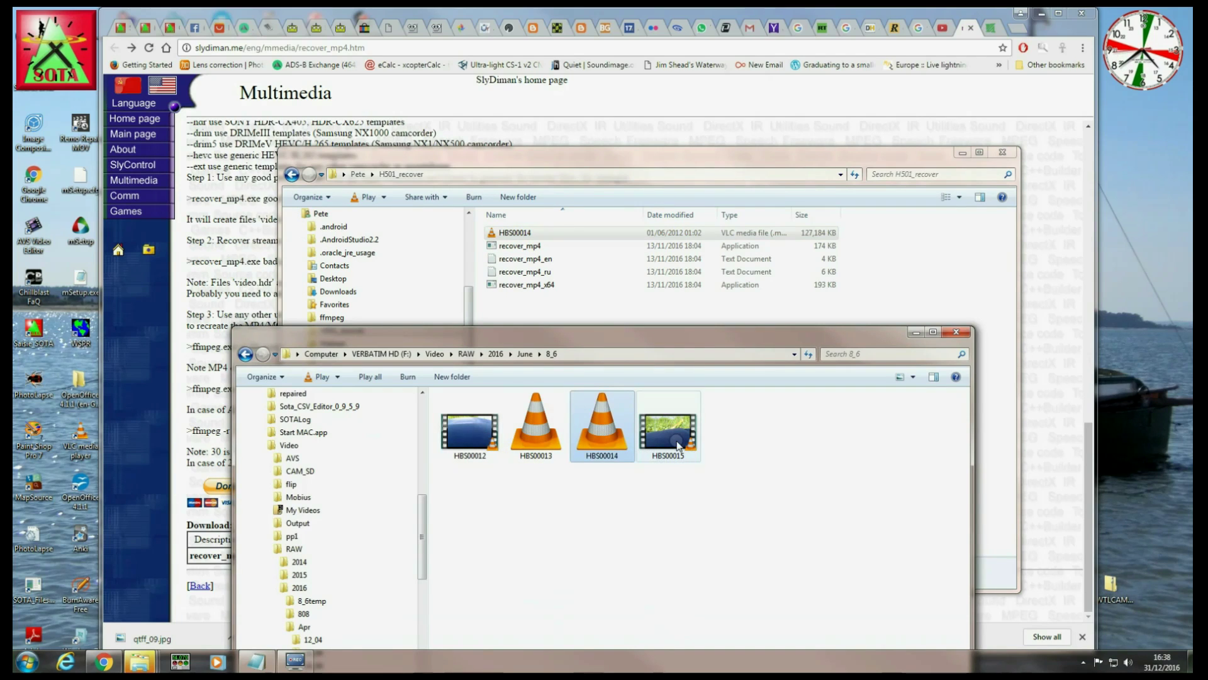
pyautogui.moveTo(673, 441)
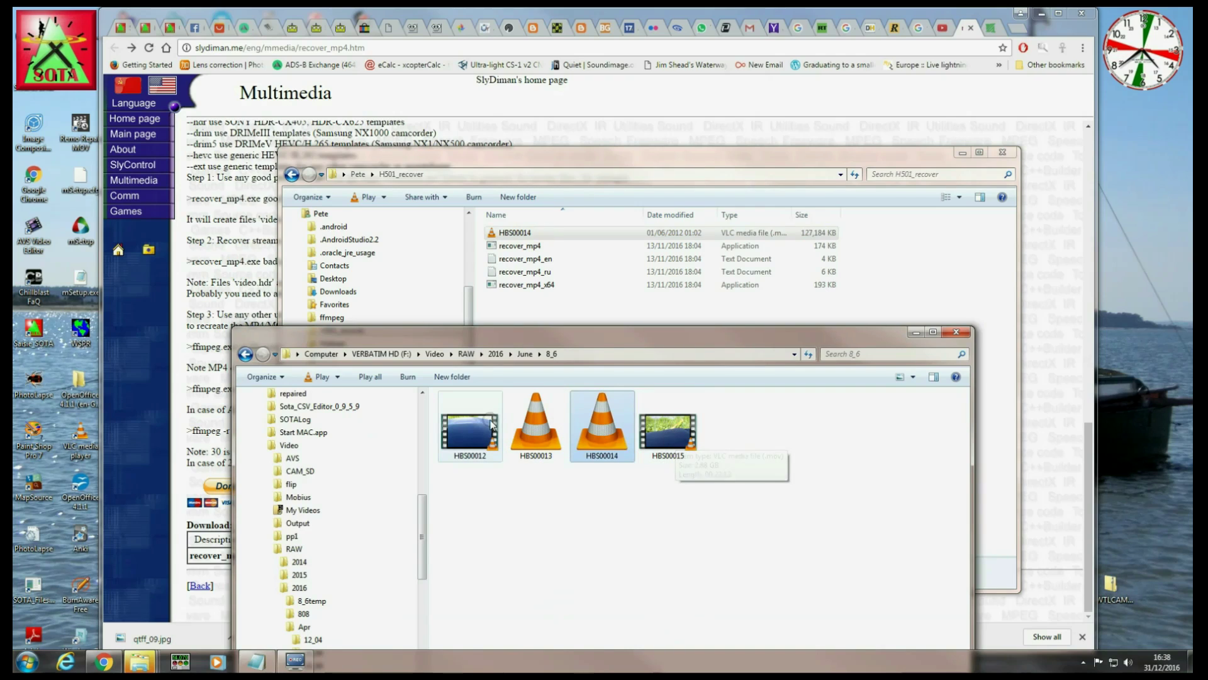
pyautogui.moveTo(480, 434)
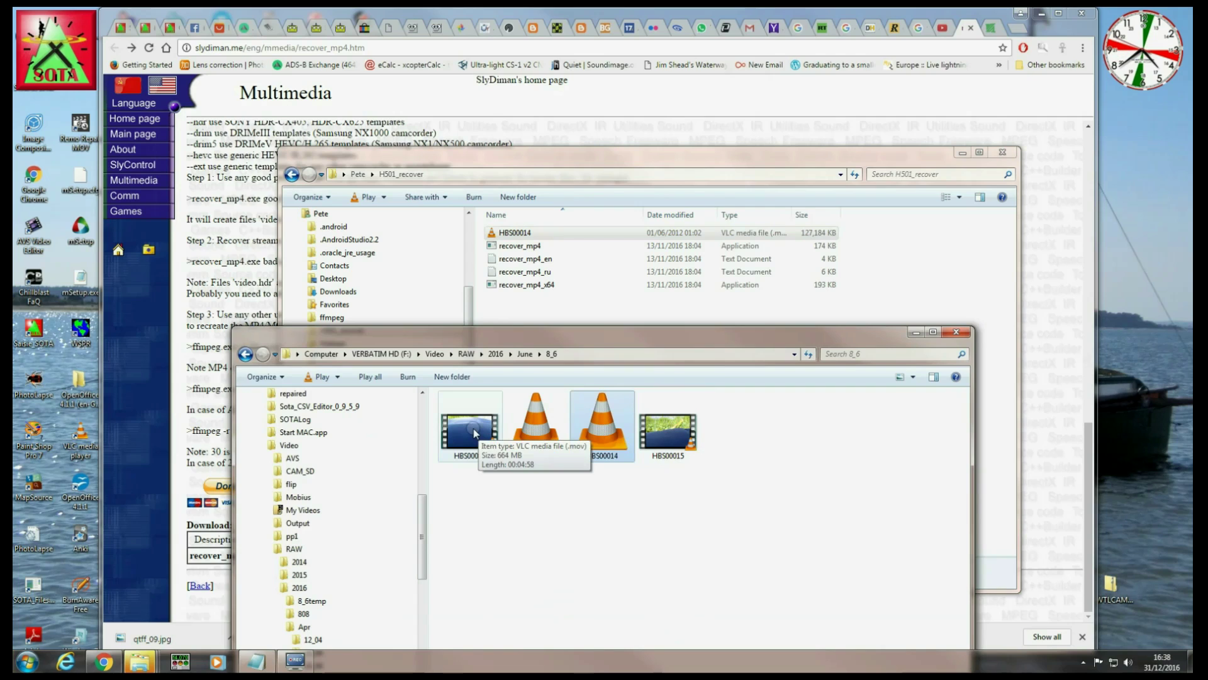
pyautogui.moveTo(474, 433); pyautogui.dragTo(579, 326)
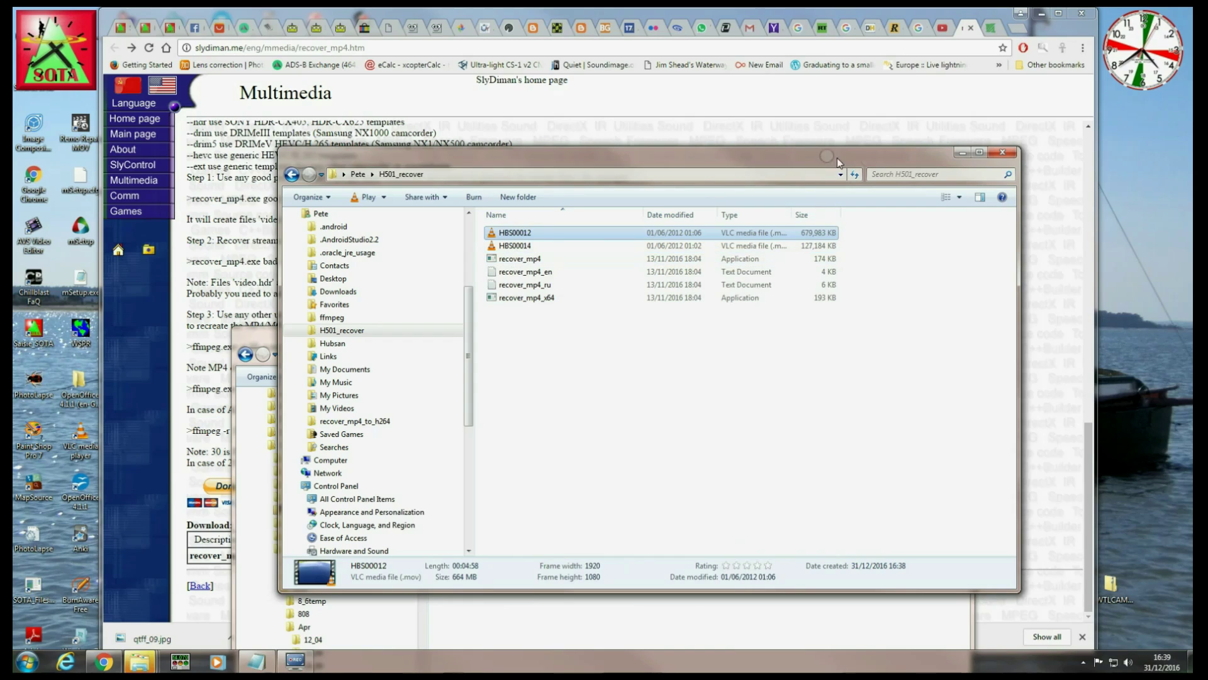
# Switch the folder to large icons and rename HBS00012 to 'good'
pyautogui.click(958, 202)
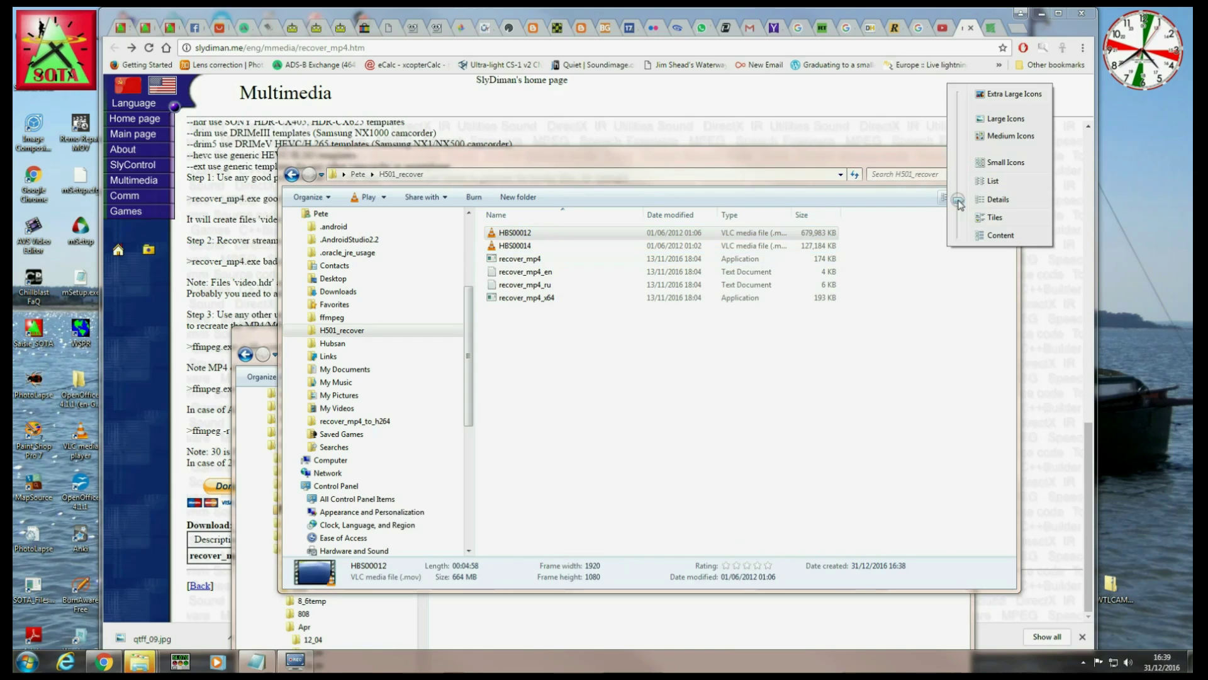
pyautogui.click(998, 121)
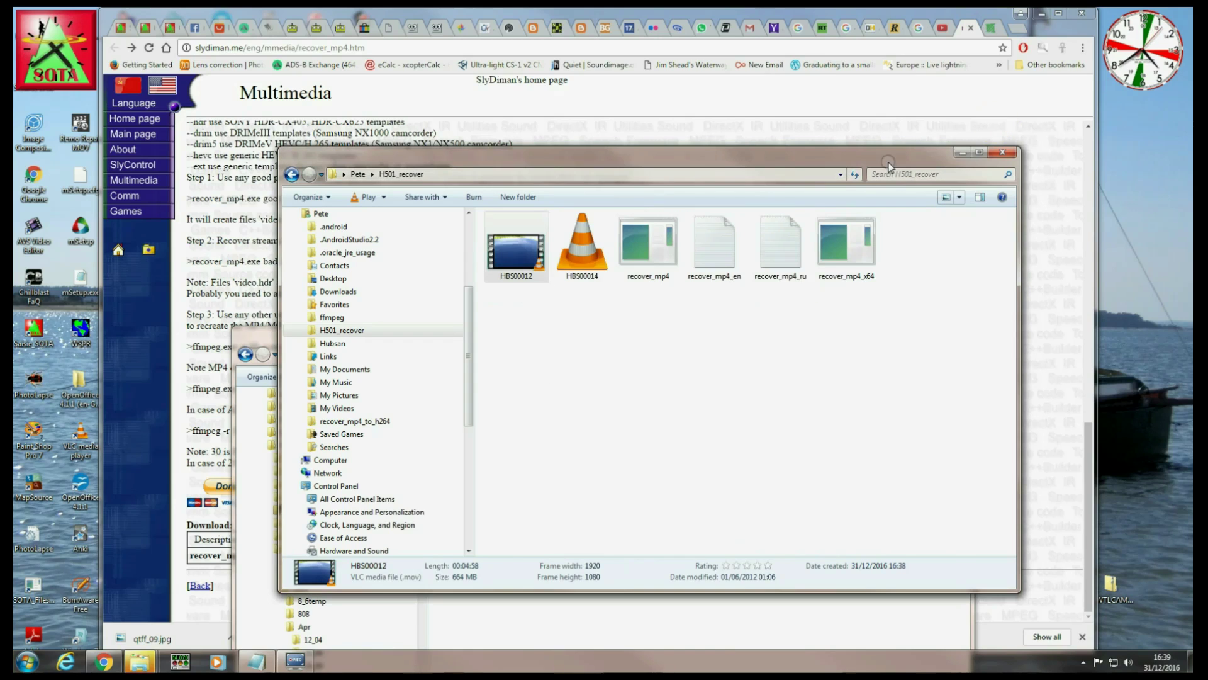
pyautogui.click(521, 277)
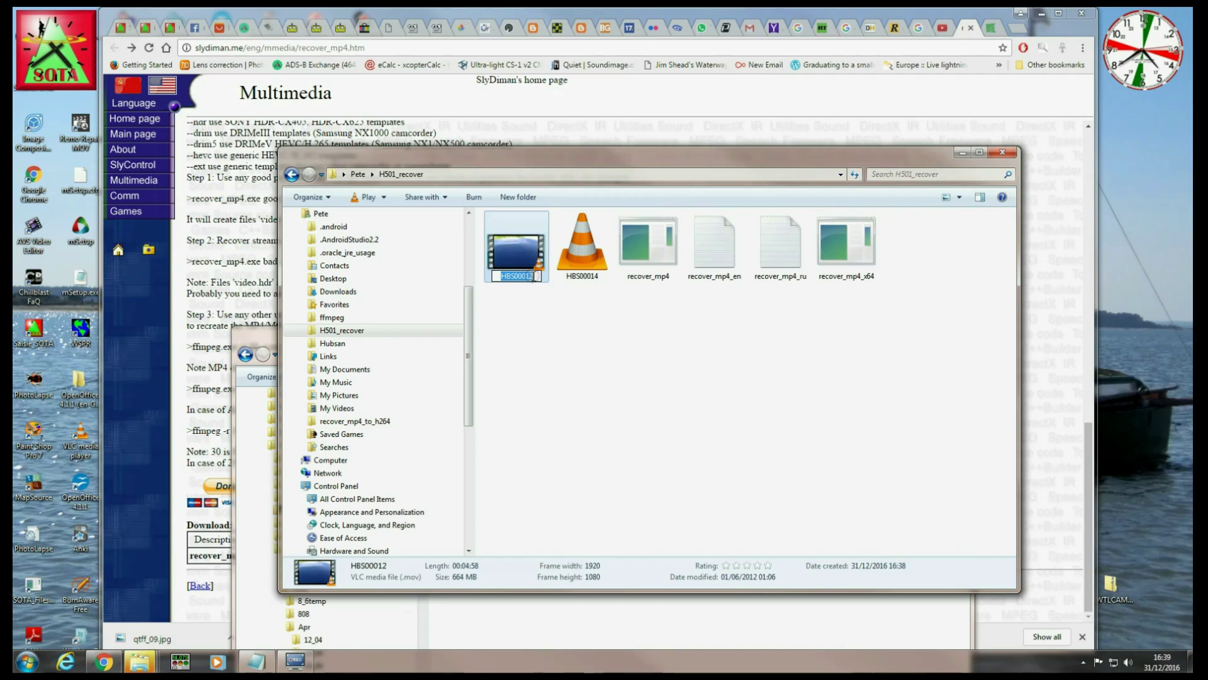
pyautogui.write('good')
pyautogui.press('Return')
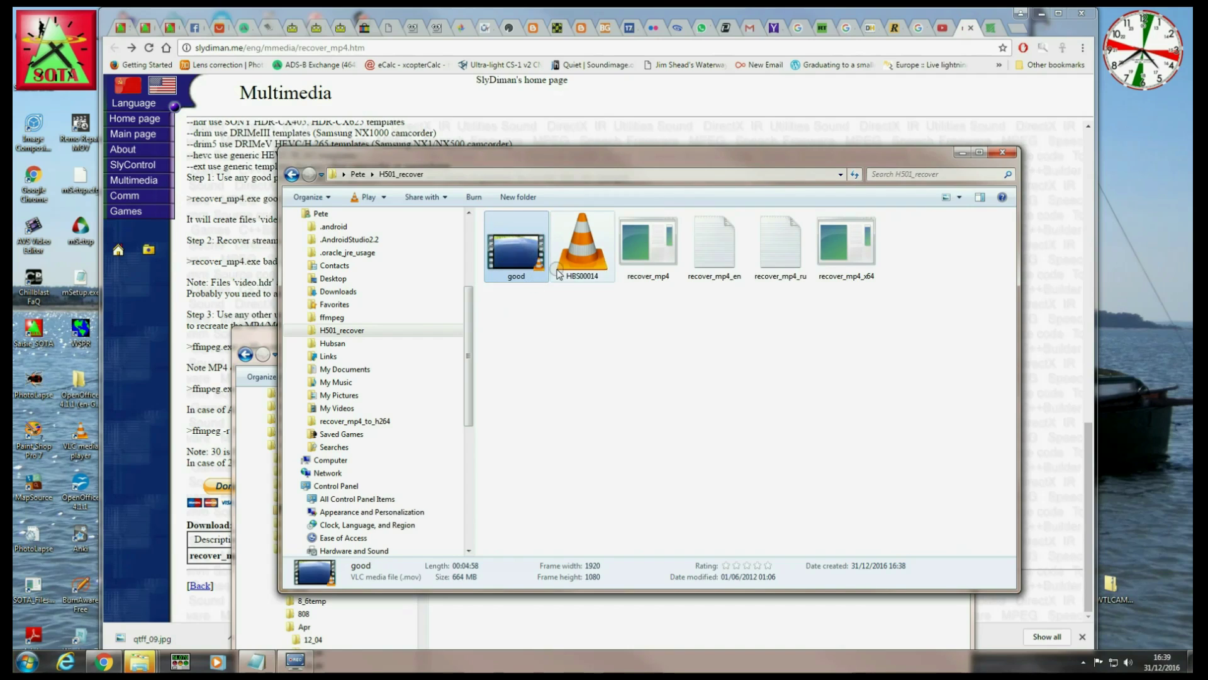
# Rename HBS00014 to 'bad'
pyautogui.click(597, 278)
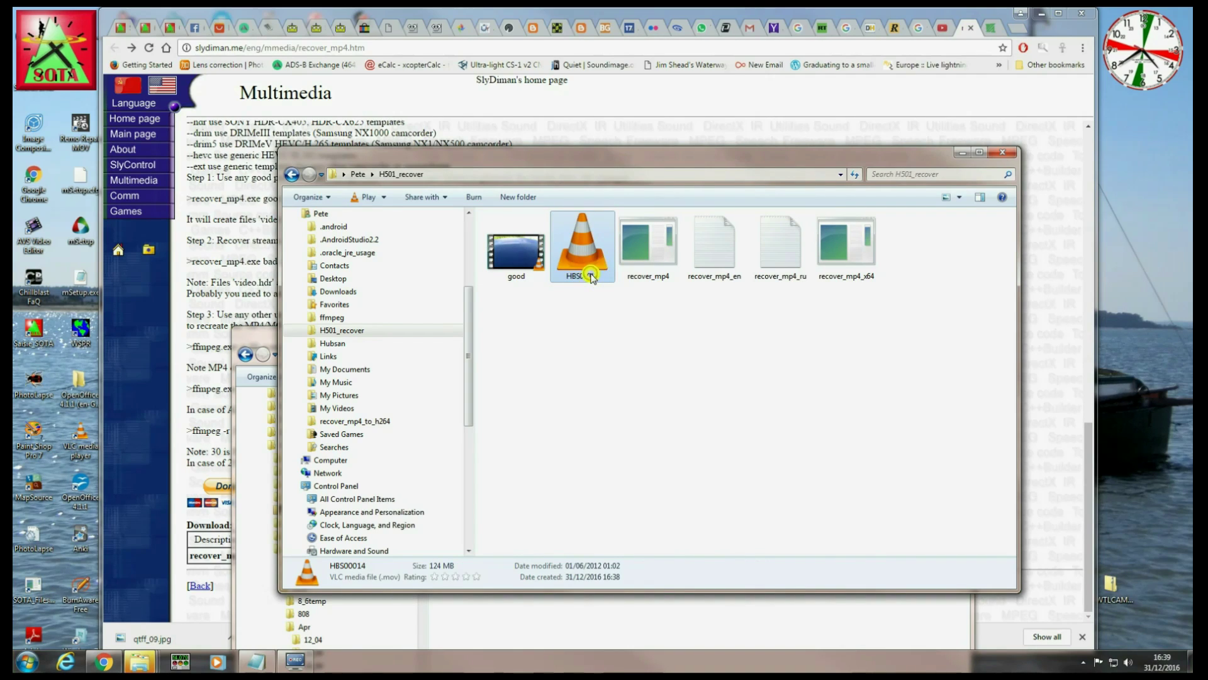
pyautogui.click(597, 278)
pyautogui.write('bad')
pyautogui.click(637, 368)
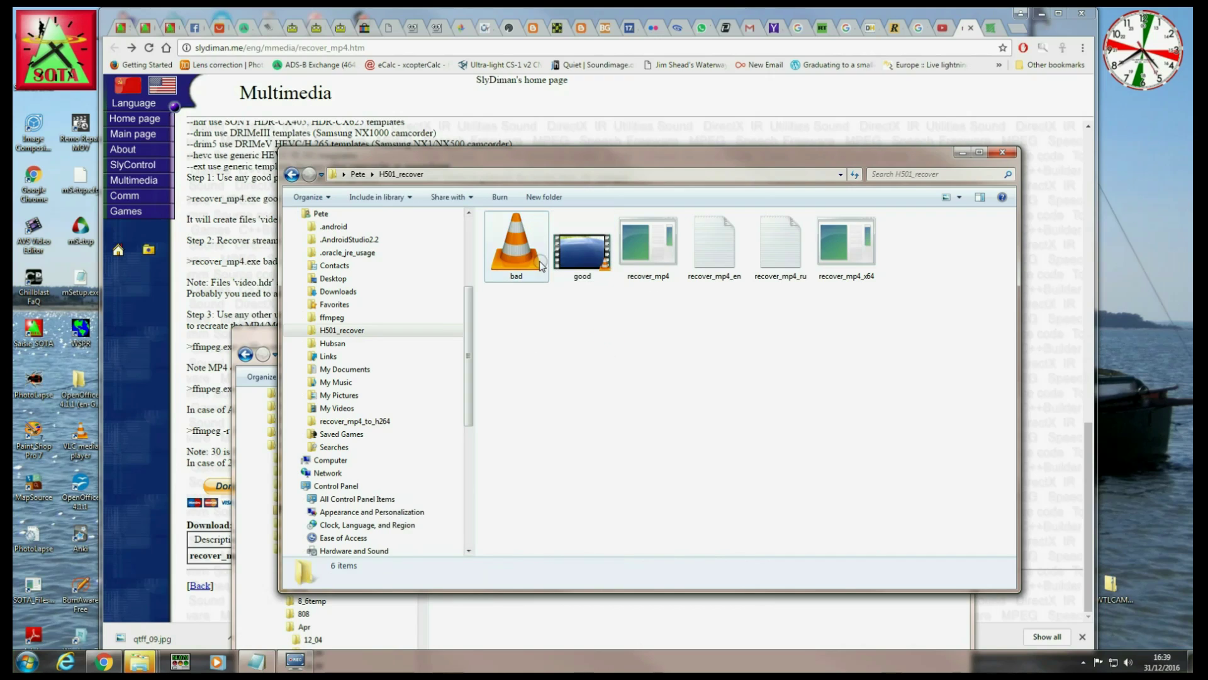
pyautogui.moveTo(578, 258)
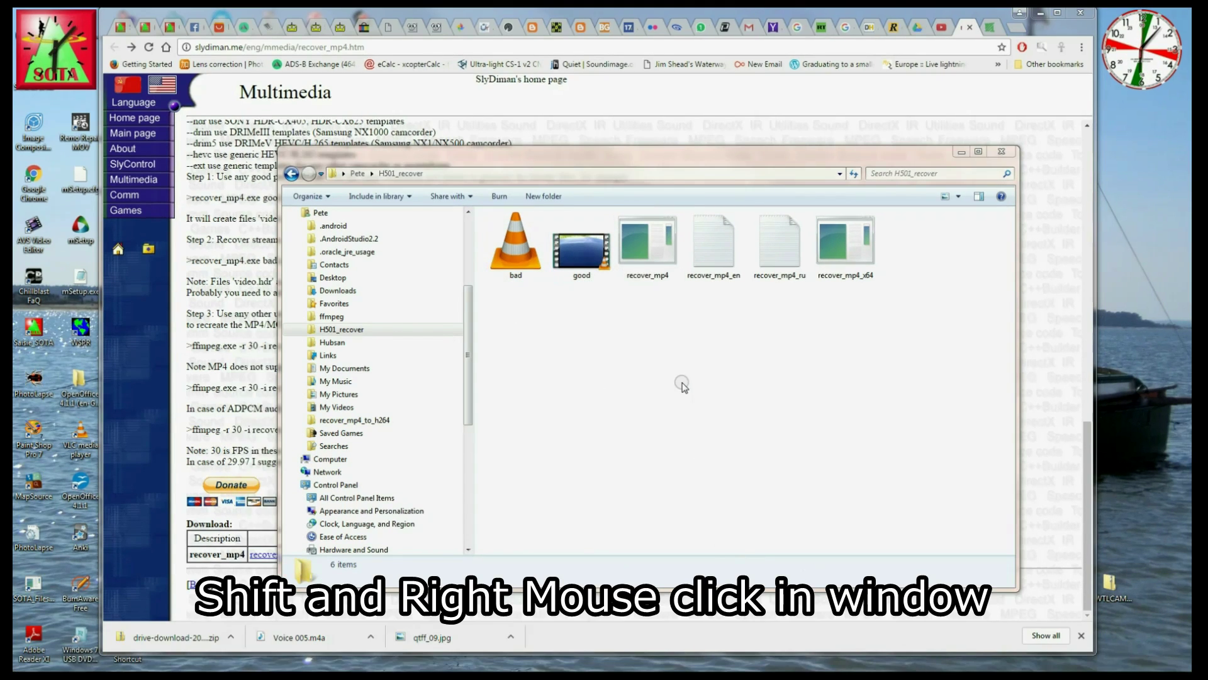
# Open a command window in H501_recover from the Shift+right-click menu and centre it
pyautogui.keyDown('shift'); pyautogui.rightClick(682, 383); pyautogui.keyUp('shift')
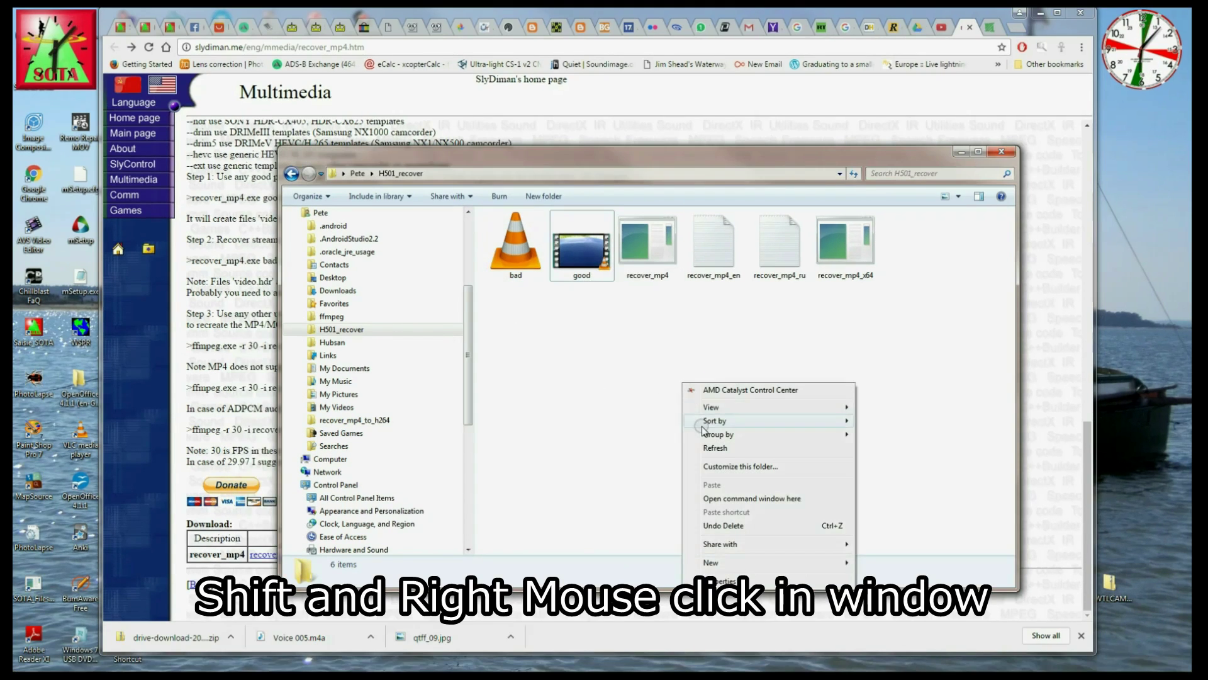
pyautogui.click(719, 499)
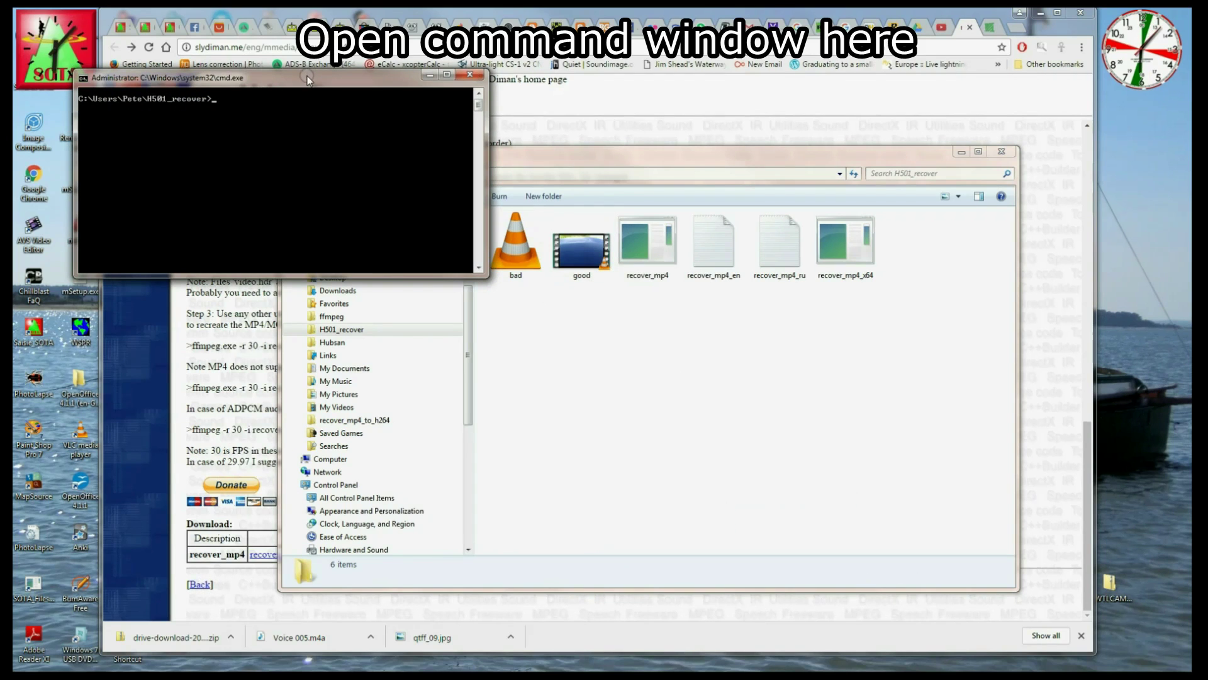
pyautogui.moveTo(304, 88); pyautogui.dragTo(694, 275)
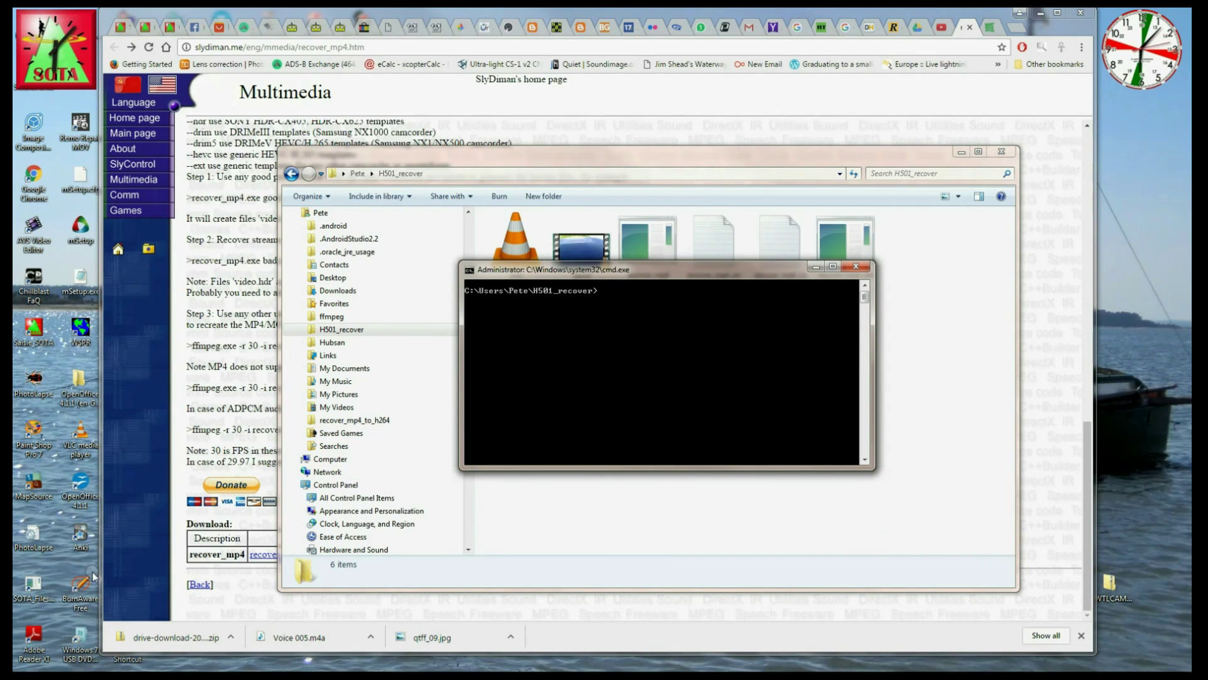
# Run 'recover_mp4_x64 good.mov --analyze' to generate video.hdr and audio.hdr
pyautogui.write('recover_mp4_x64')
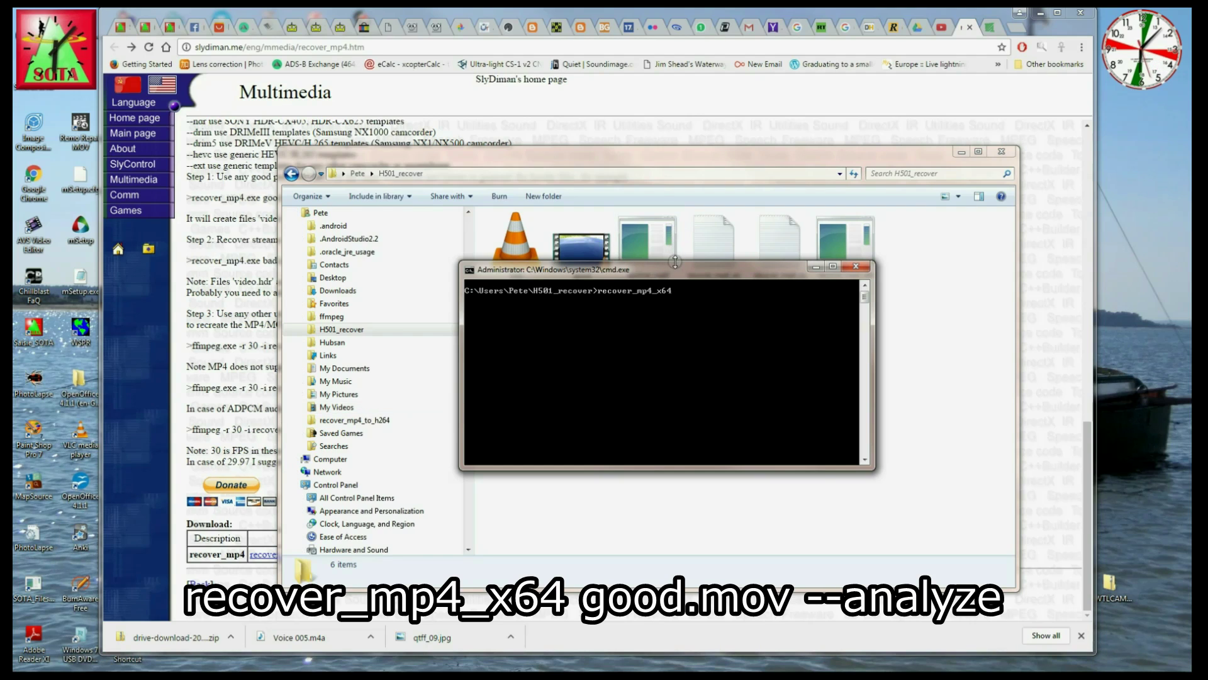
pyautogui.moveTo(677, 277); pyautogui.dragTo(655, 323)
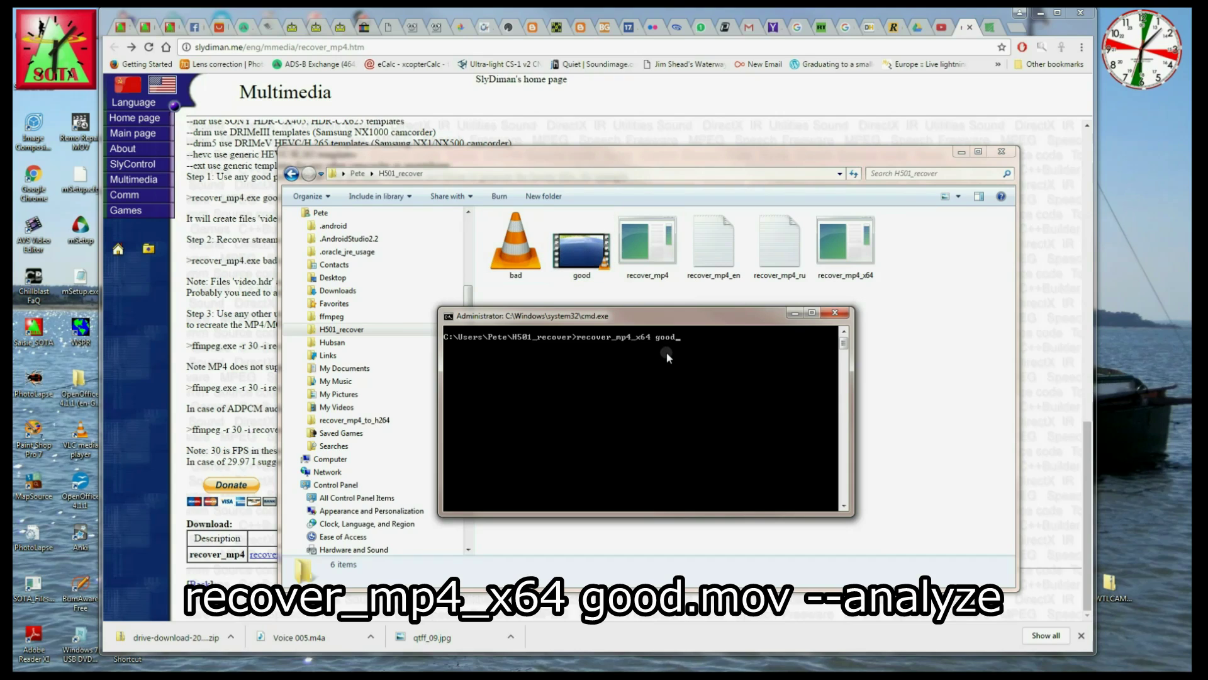
pyautogui.write('good.mov')
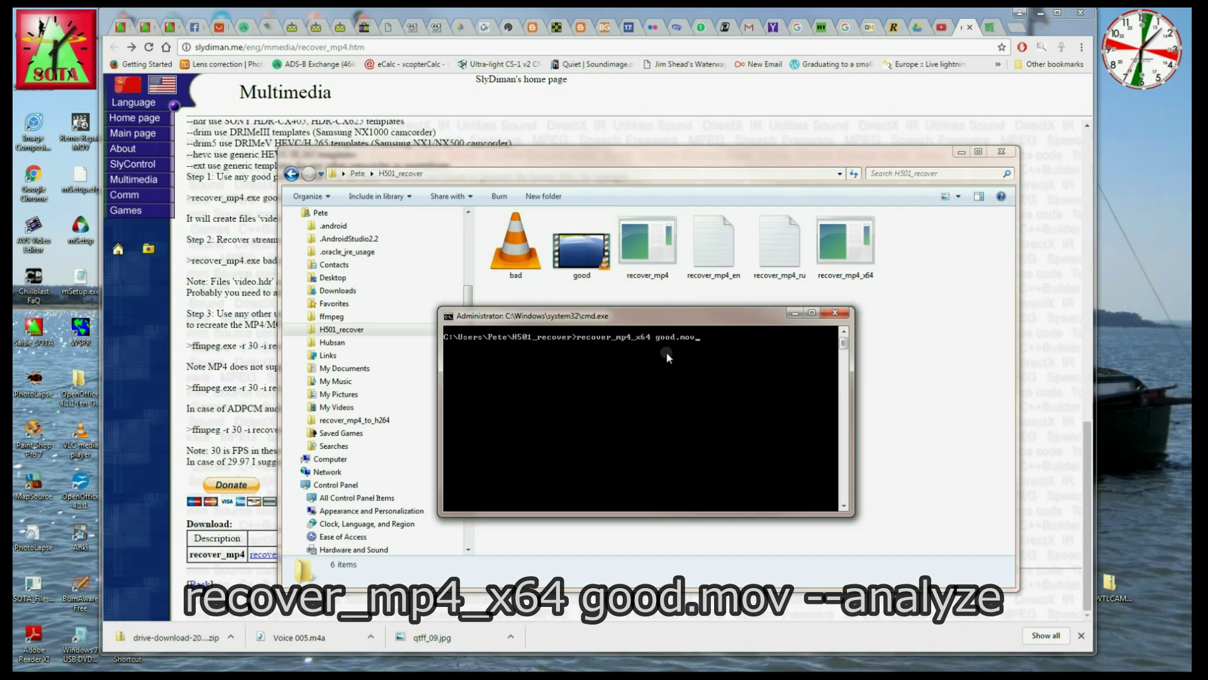
pyautogui.write(' --')
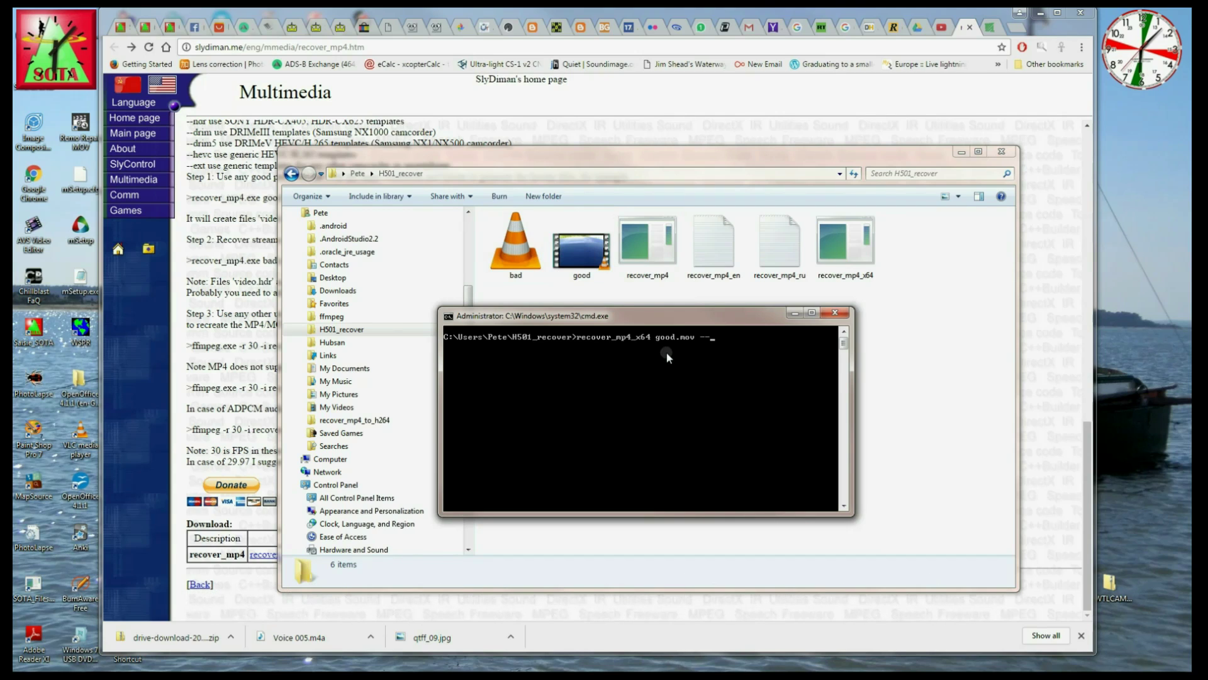
pyautogui.write('analyze')
pyautogui.press('Return')
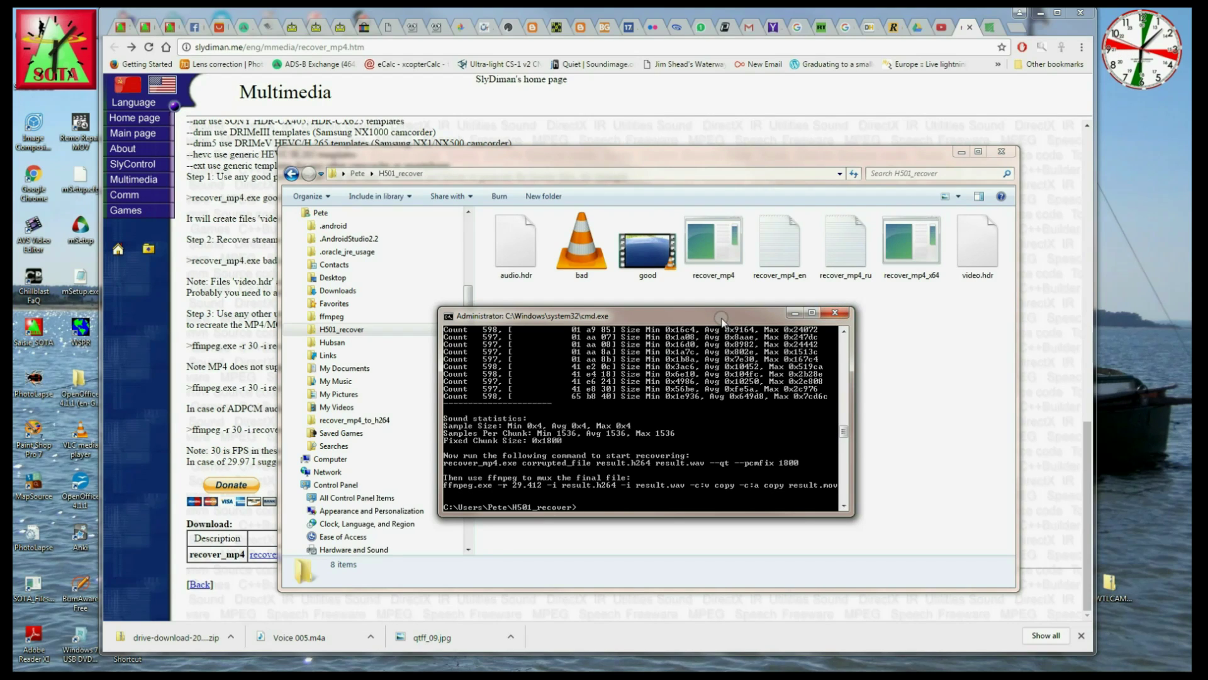
# Inspect the details of the new audio.hdr and video.hdr files
pyautogui.click(529, 261)
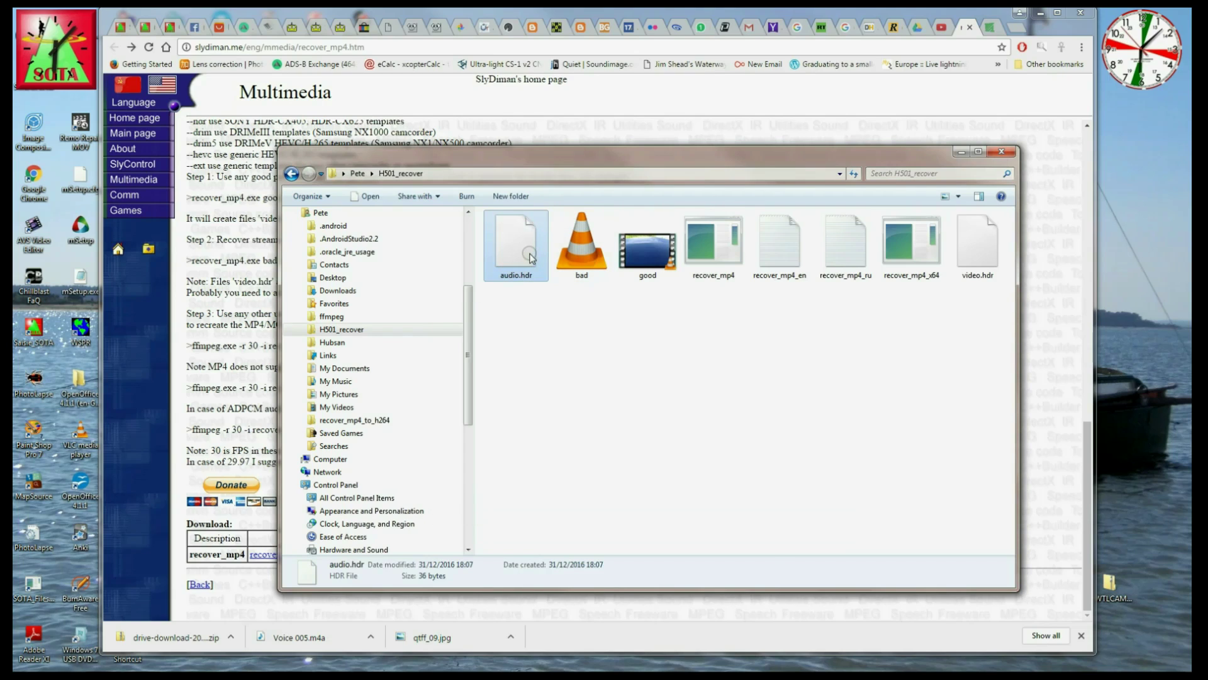
pyautogui.click(969, 251)
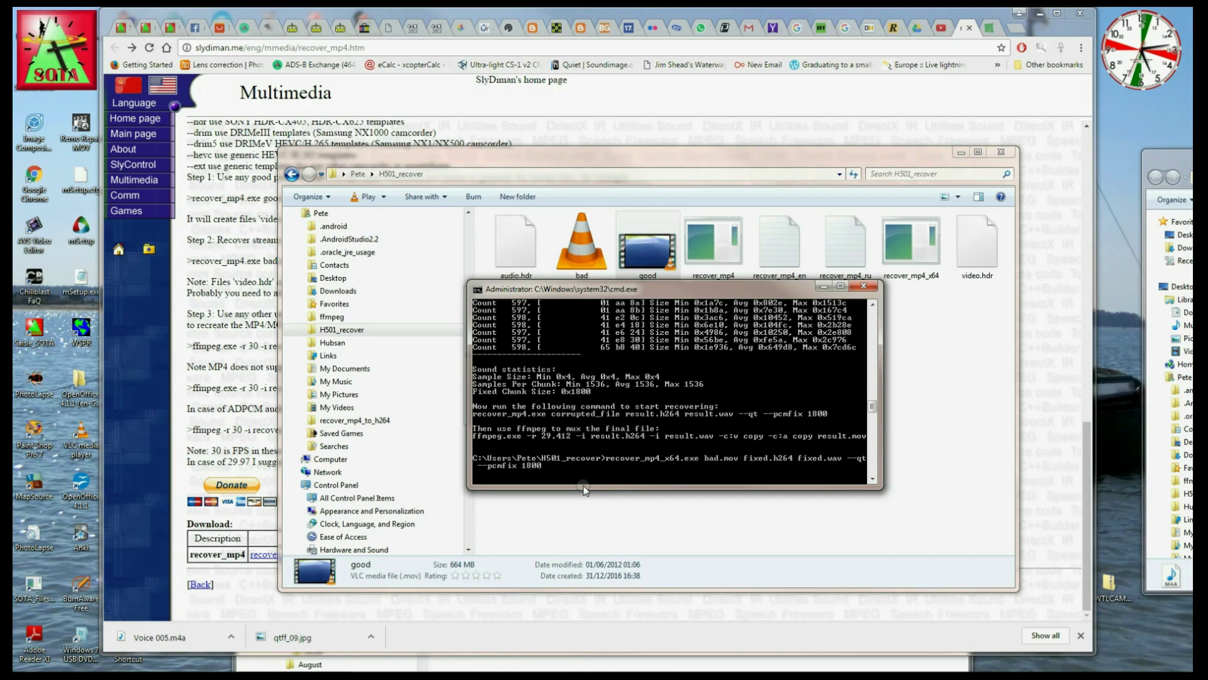
# Run the recovery command, producing fixed.h264 (88.430 s) and fixed.wav (7.199 s)
pyautogui.press('Return')
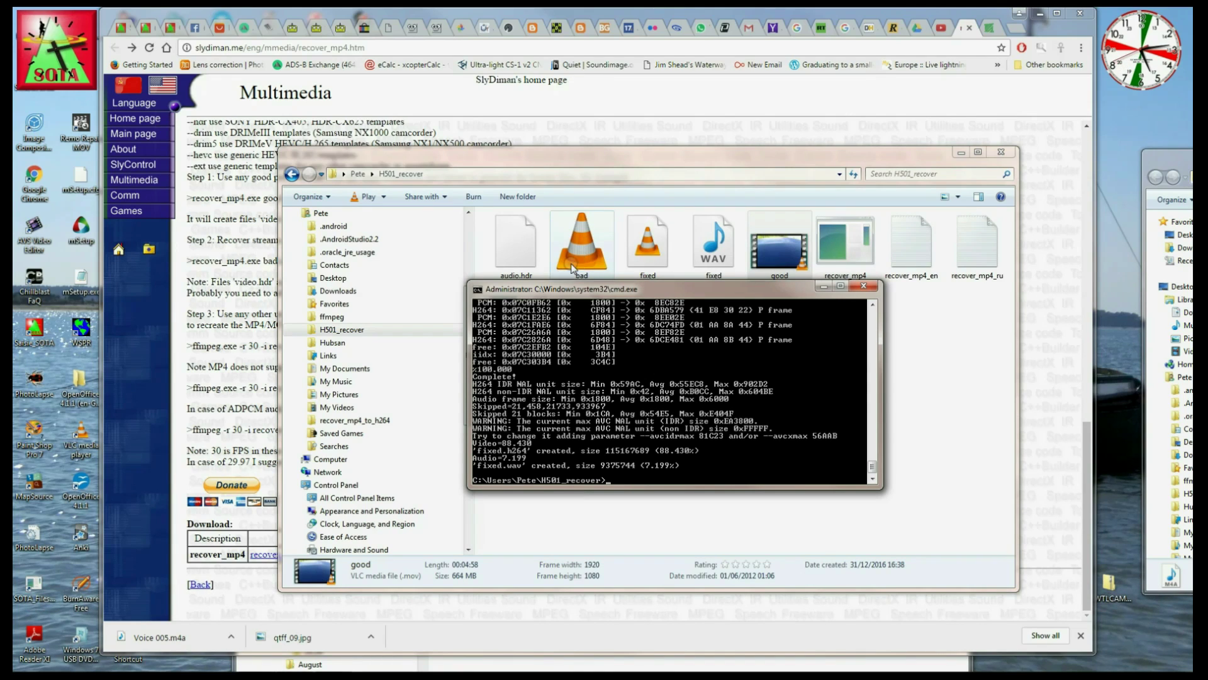
pyautogui.moveTo(659, 291); pyautogui.dragTo(650, 332)
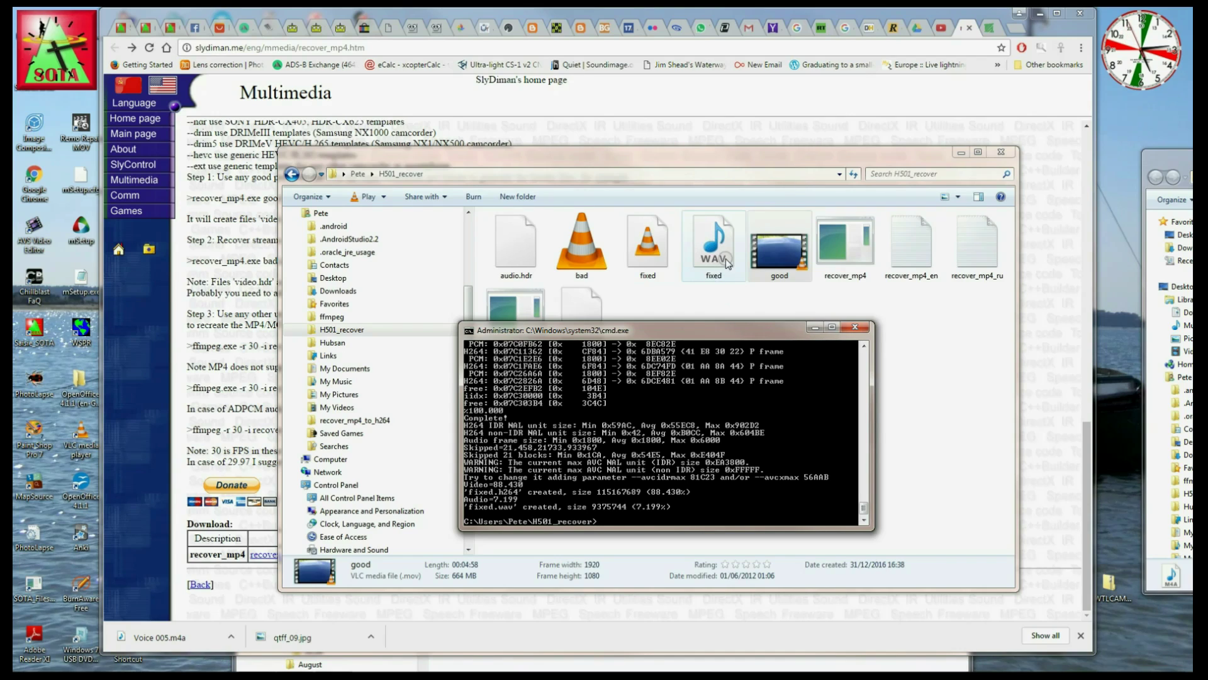
# Close the command prompt and check fixed.h264's Properties, confirming it is 109 MB
pyautogui.moveTo(719, 334)
pyautogui.mouseDown()
pyautogui.moveTo(755, 331)
pyautogui.moveTo(743, 334)
pyautogui.mouseUp()
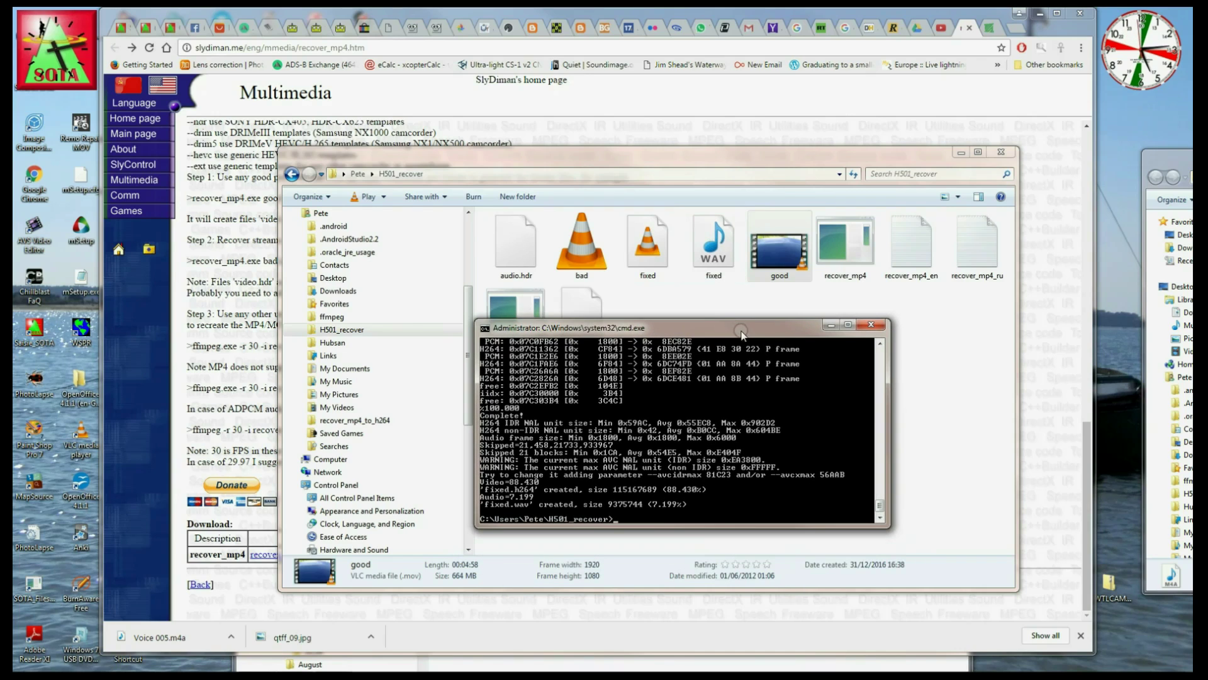
pyautogui.click(871, 326)
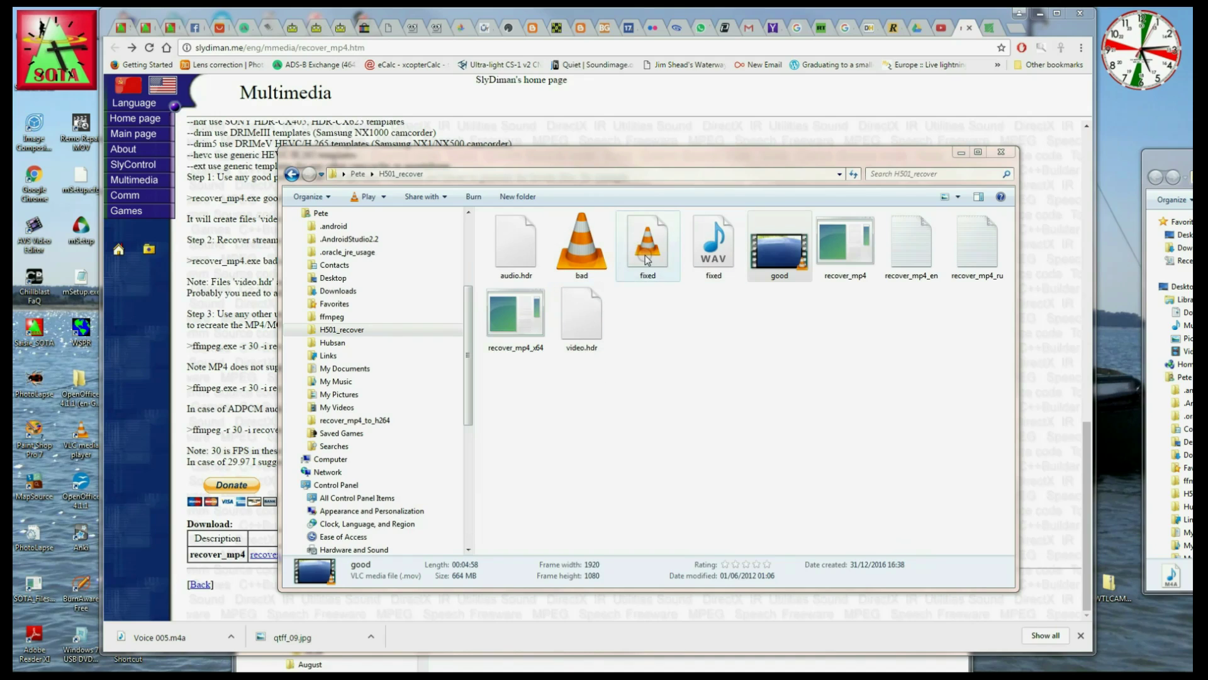
pyautogui.click(641, 256)
pyautogui.rightClick(645, 256)
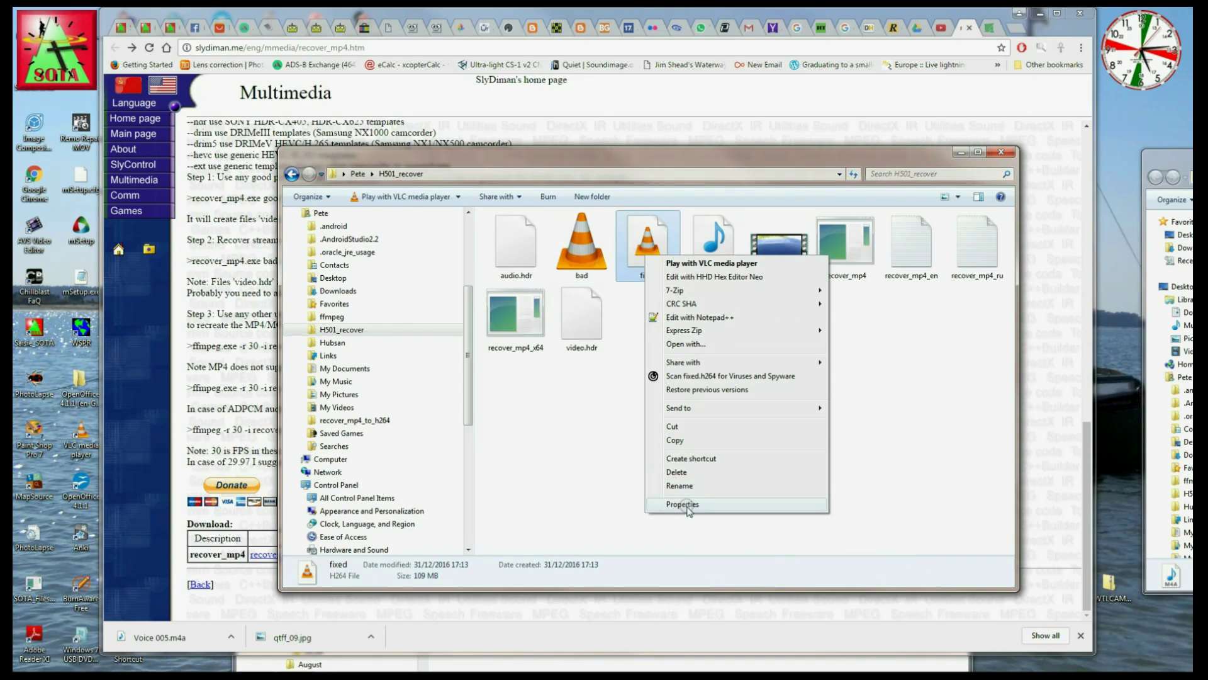
pyautogui.click(687, 504)
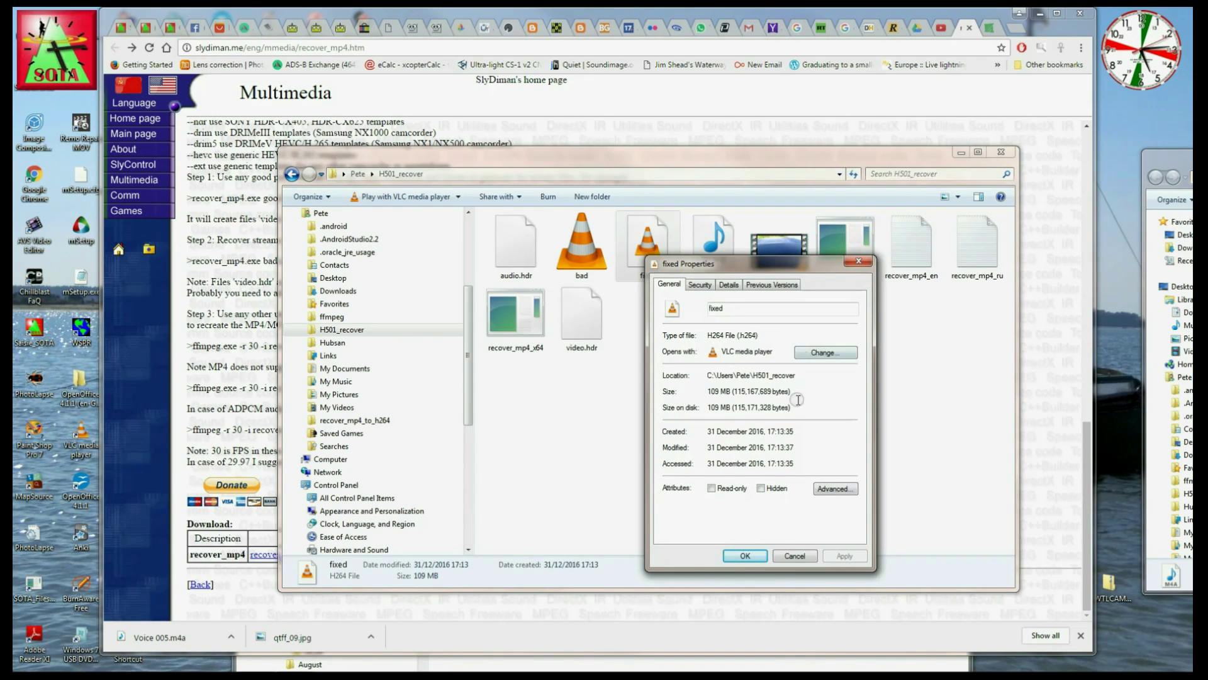
pyautogui.click(790, 555)
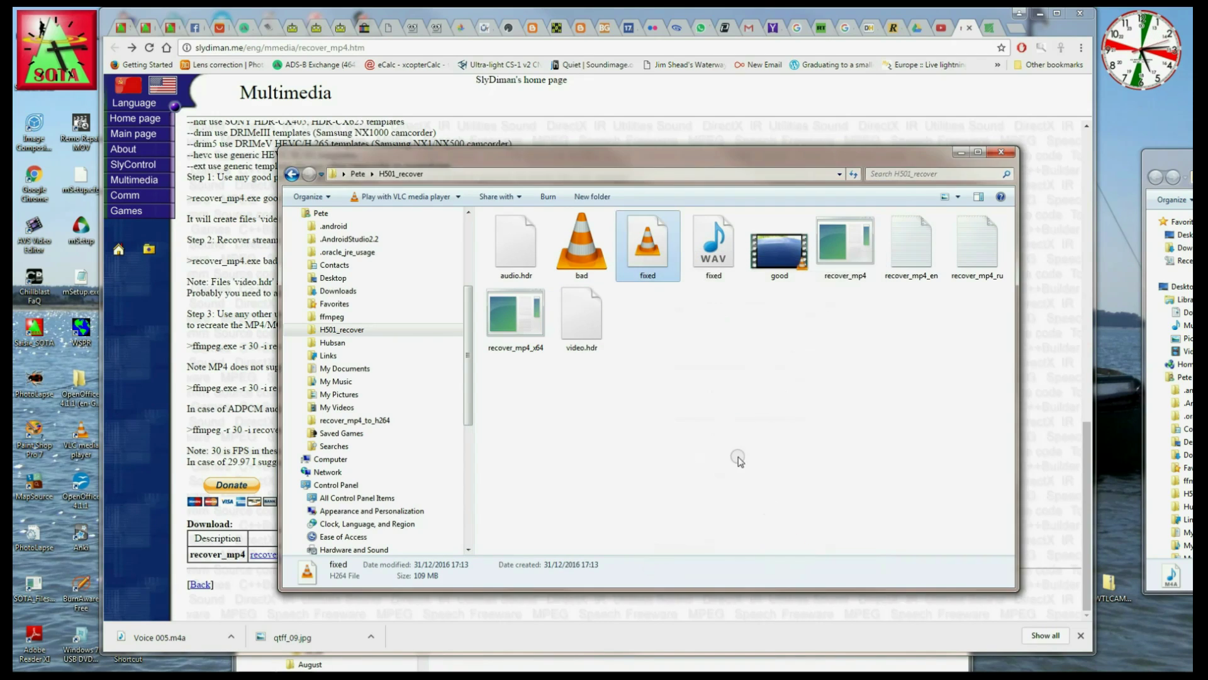
pyautogui.doubleClick(648, 250)
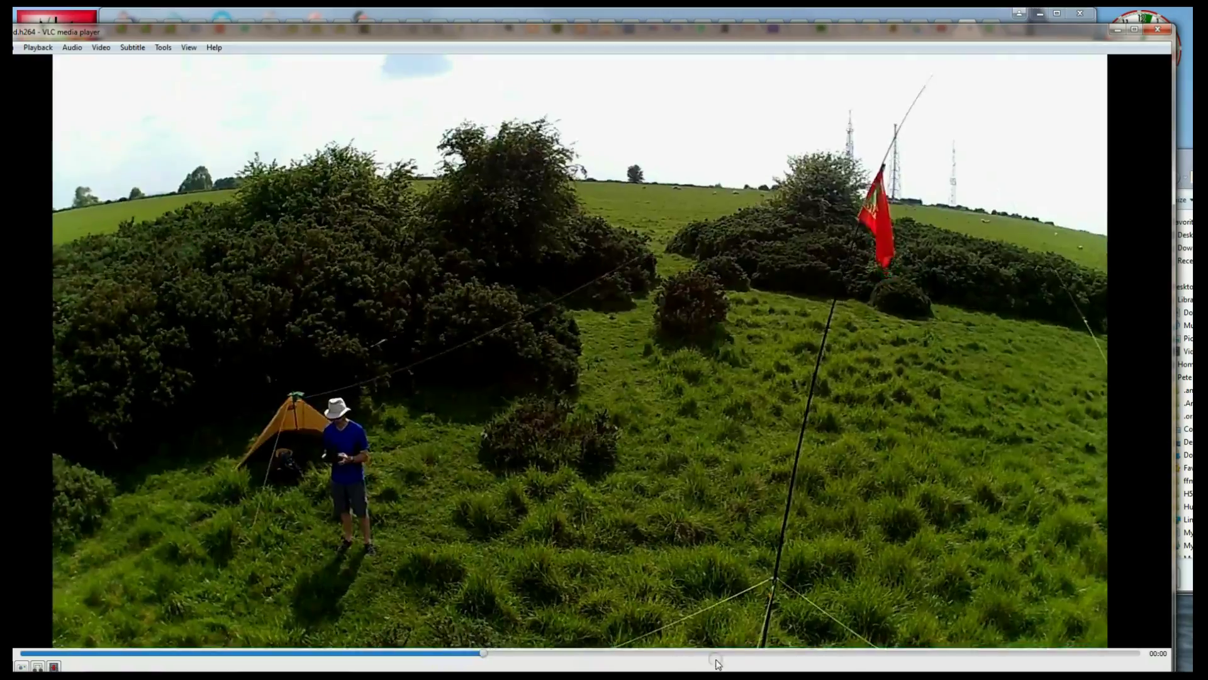
pyautogui.click(736, 654)
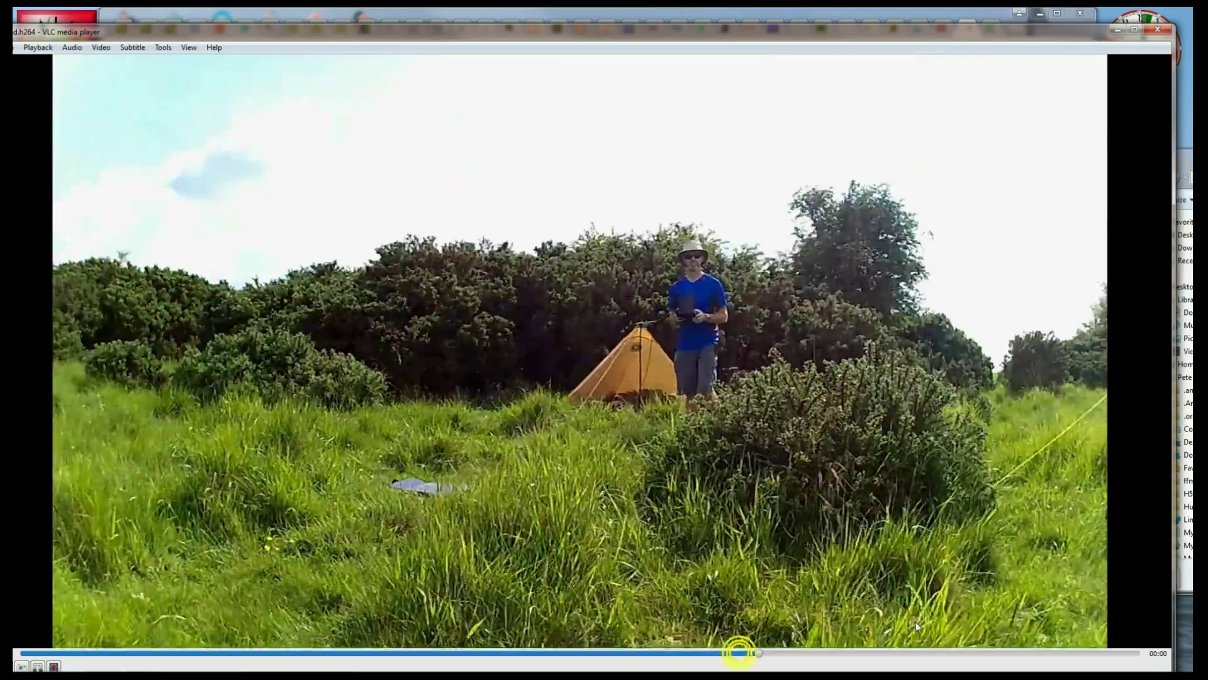
pyautogui.click(910, 654)
pyautogui.click(539, 653)
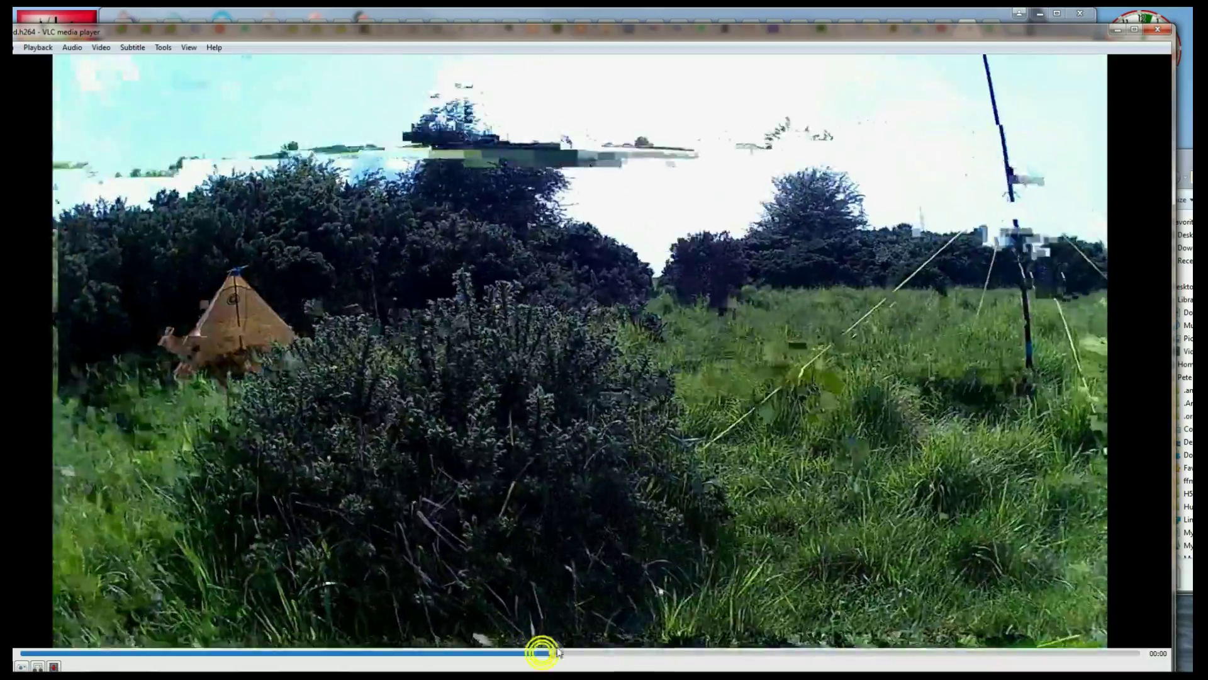
pyautogui.hotkey('alt', 'F4')
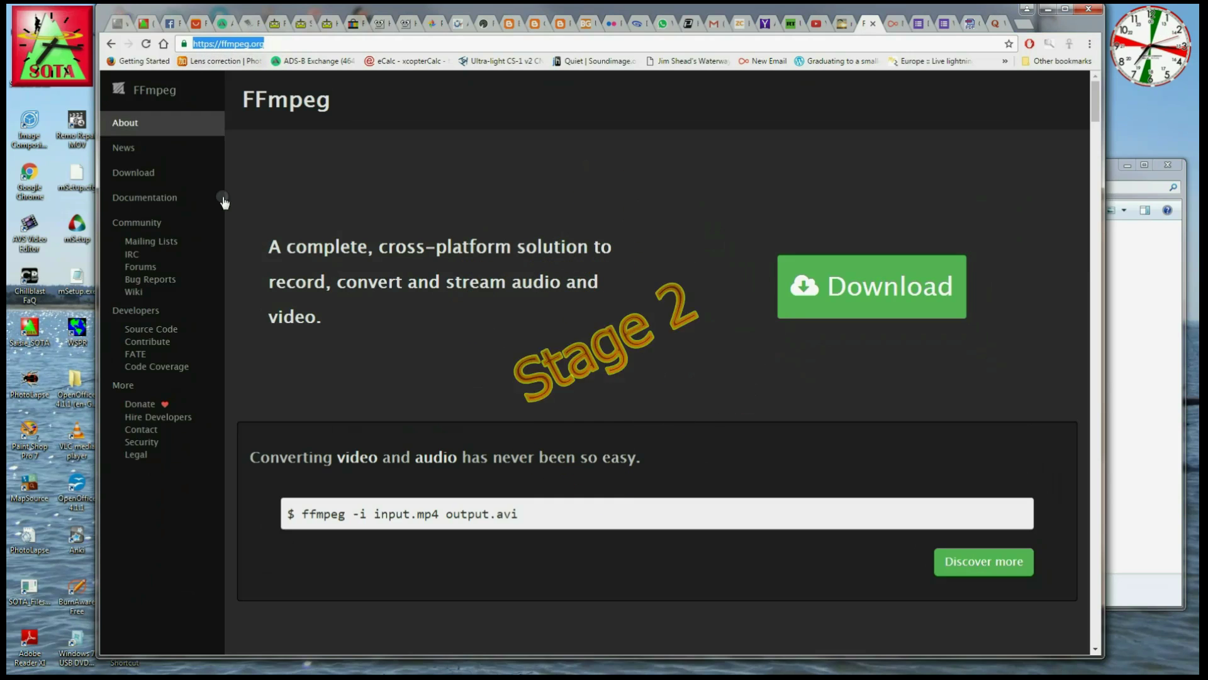
pyautogui.click(141, 180)
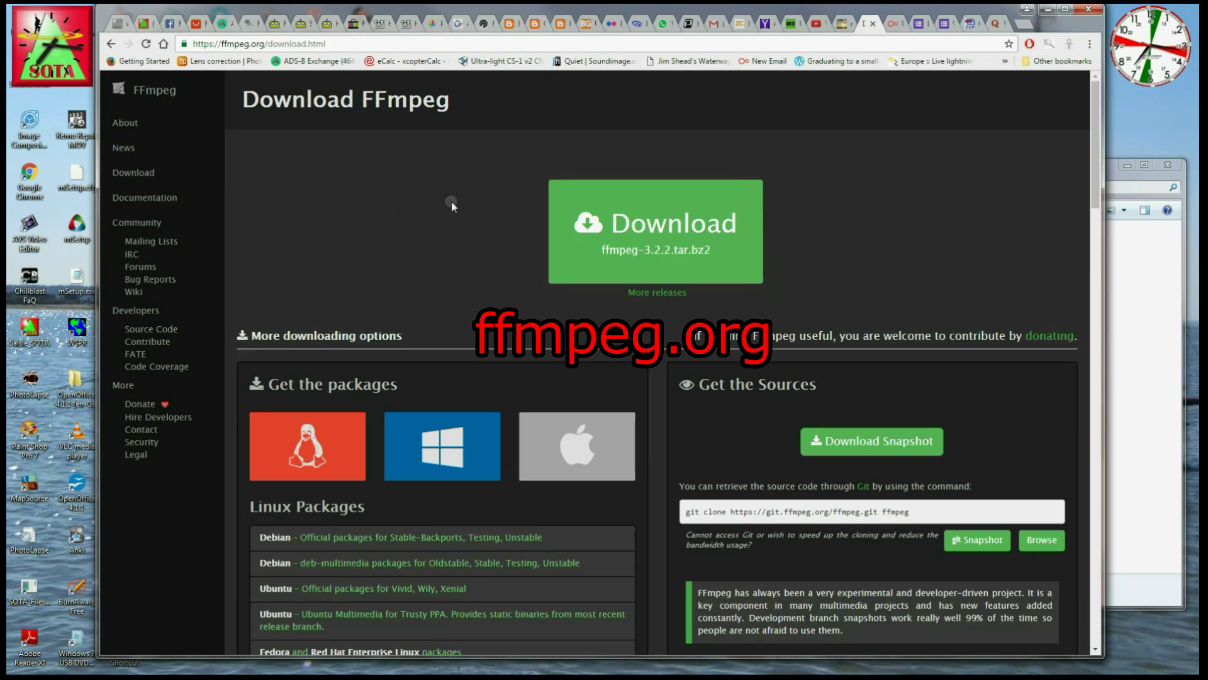
pyautogui.click(463, 447)
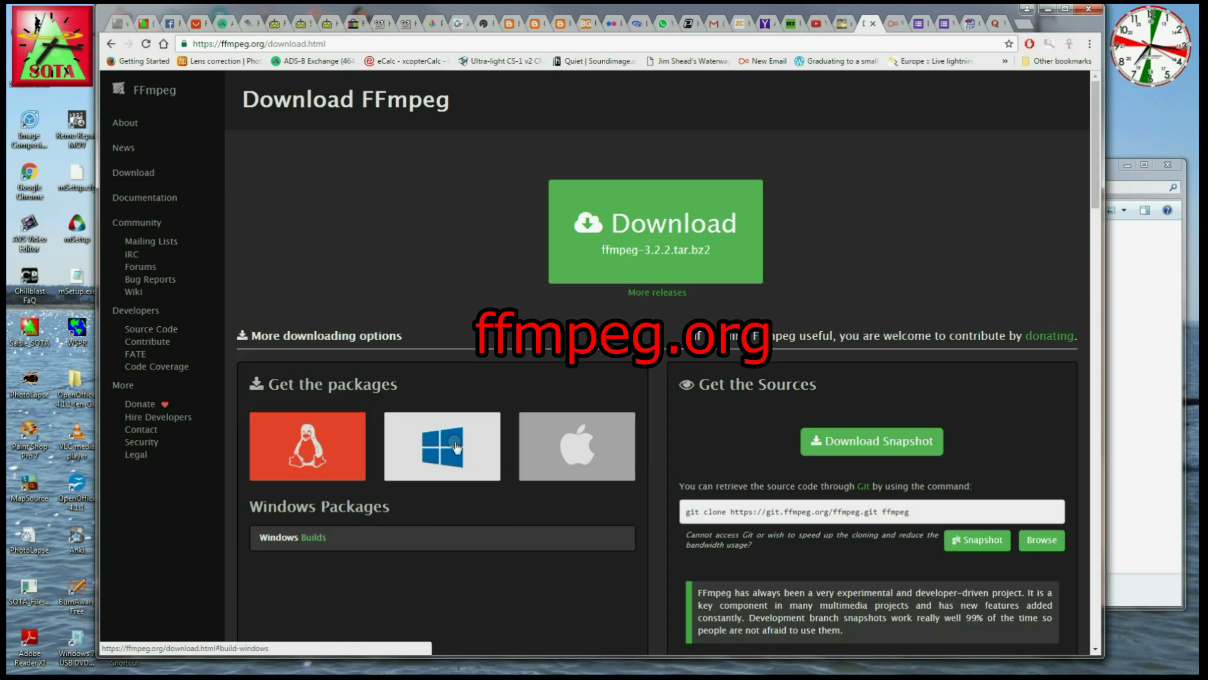
pyautogui.click(451, 445)
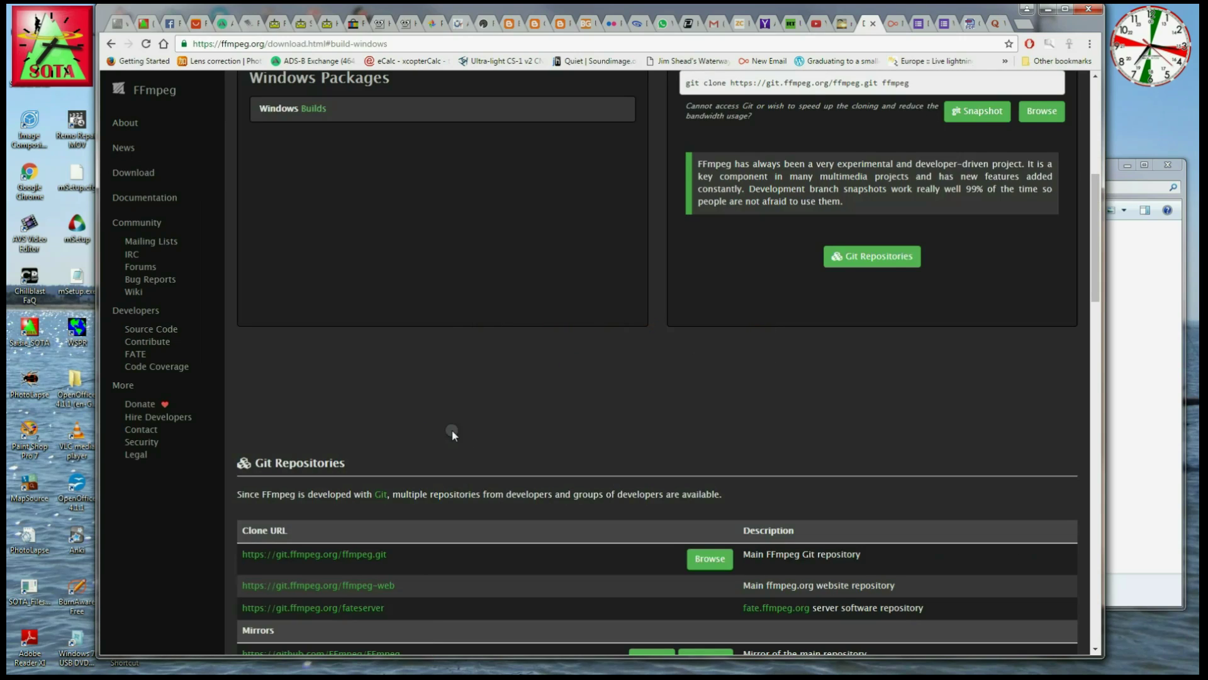
pyautogui.click(317, 109)
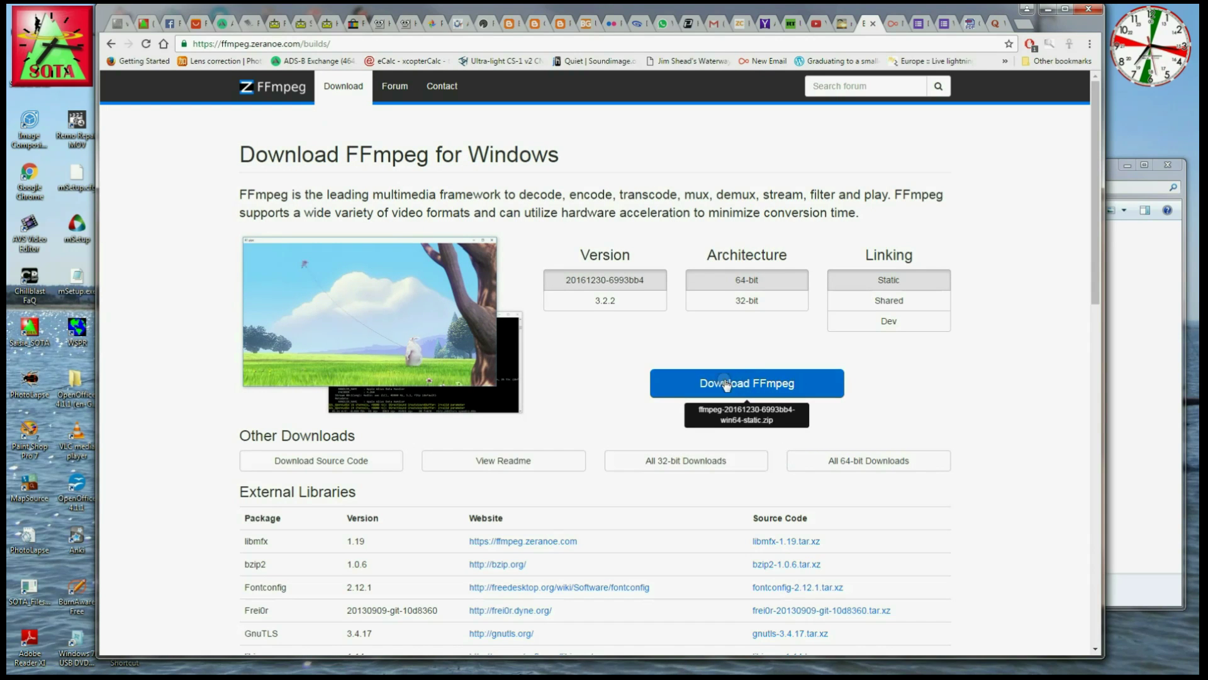
pyautogui.click(760, 389)
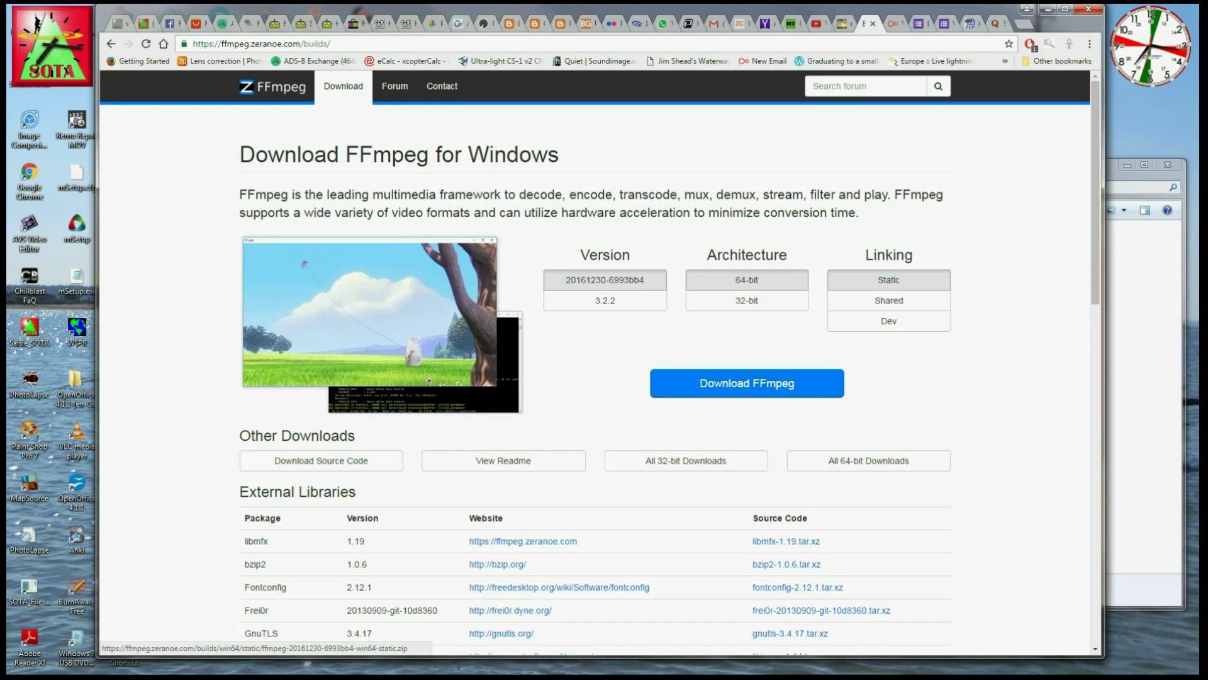
# Centre the ffmpeg folder window, play the recovered fixed.h264 in VLC, then minimize VLC
pyautogui.click(1133, 282)
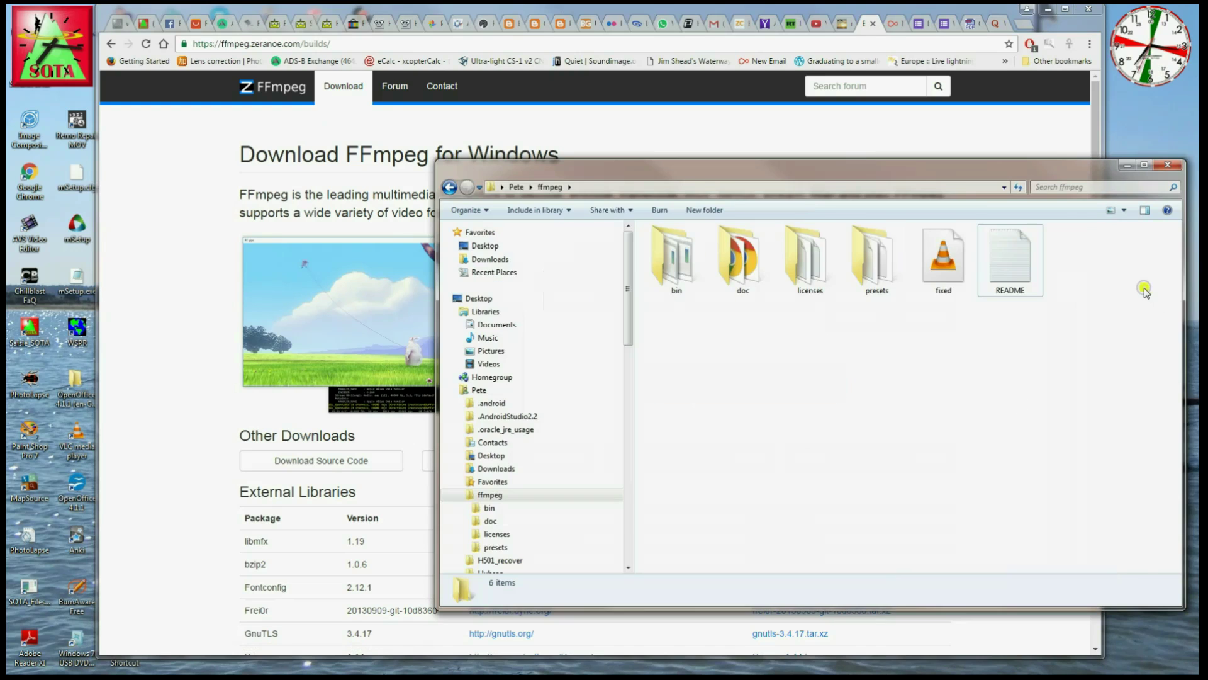
pyautogui.moveTo(976, 169); pyautogui.dragTo(651, 176)
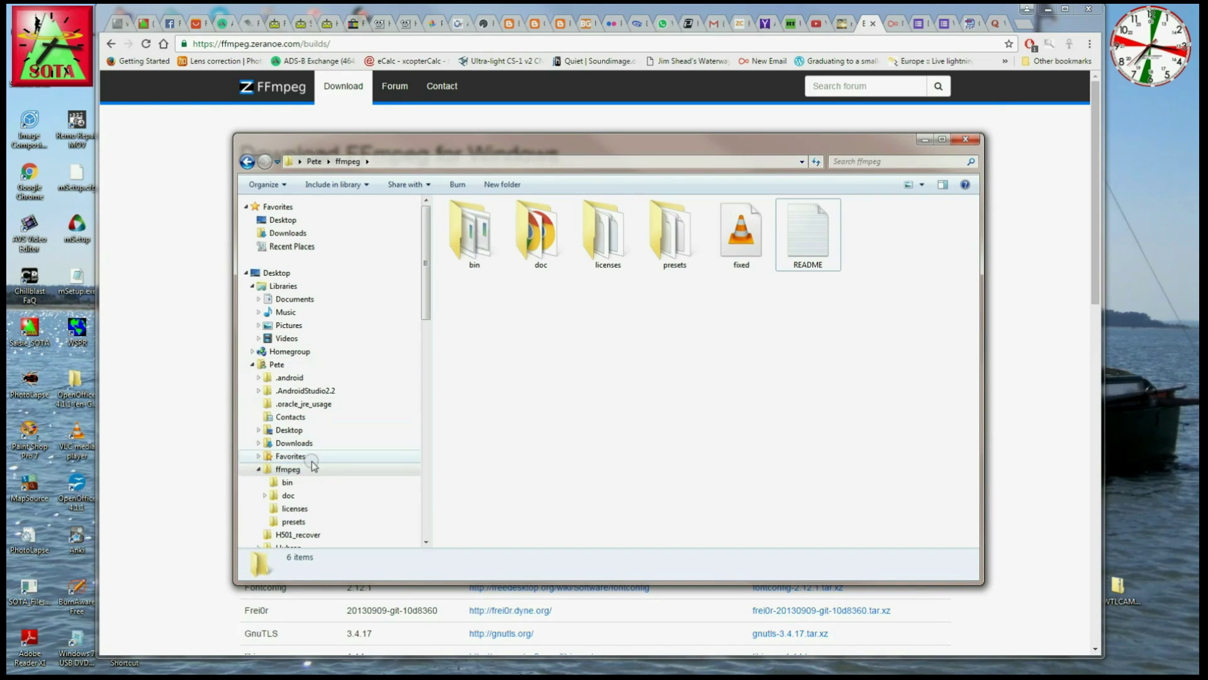
pyautogui.click(745, 244)
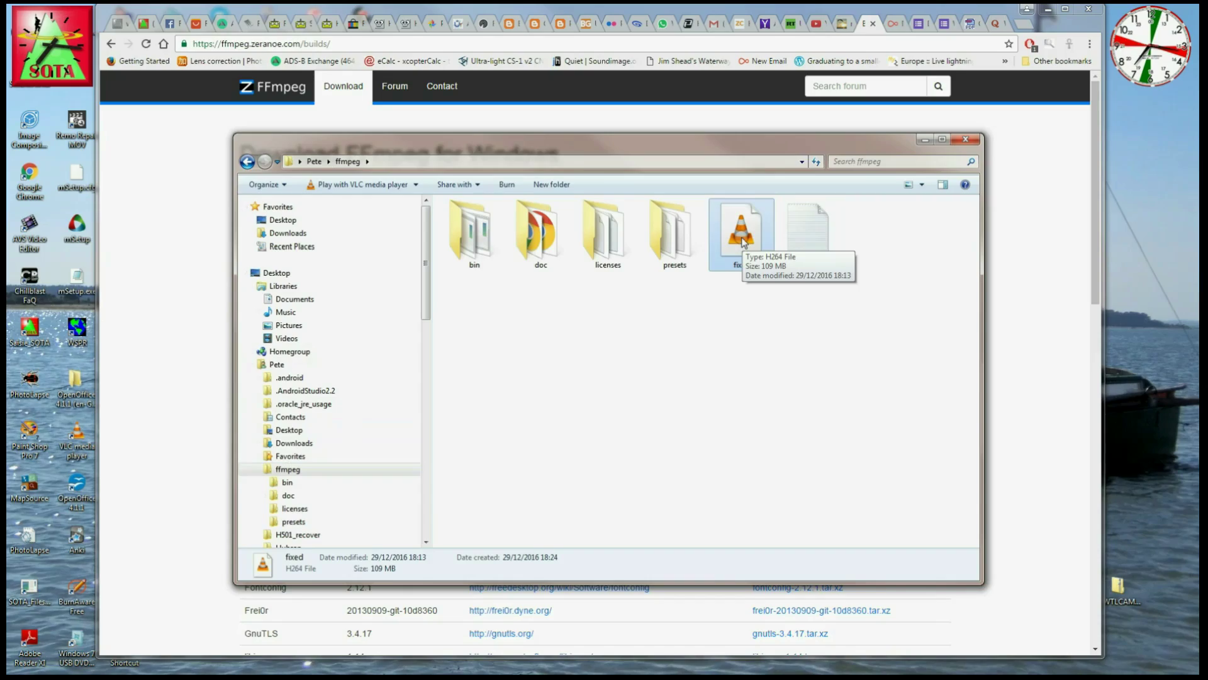
pyautogui.doubleClick(742, 239)
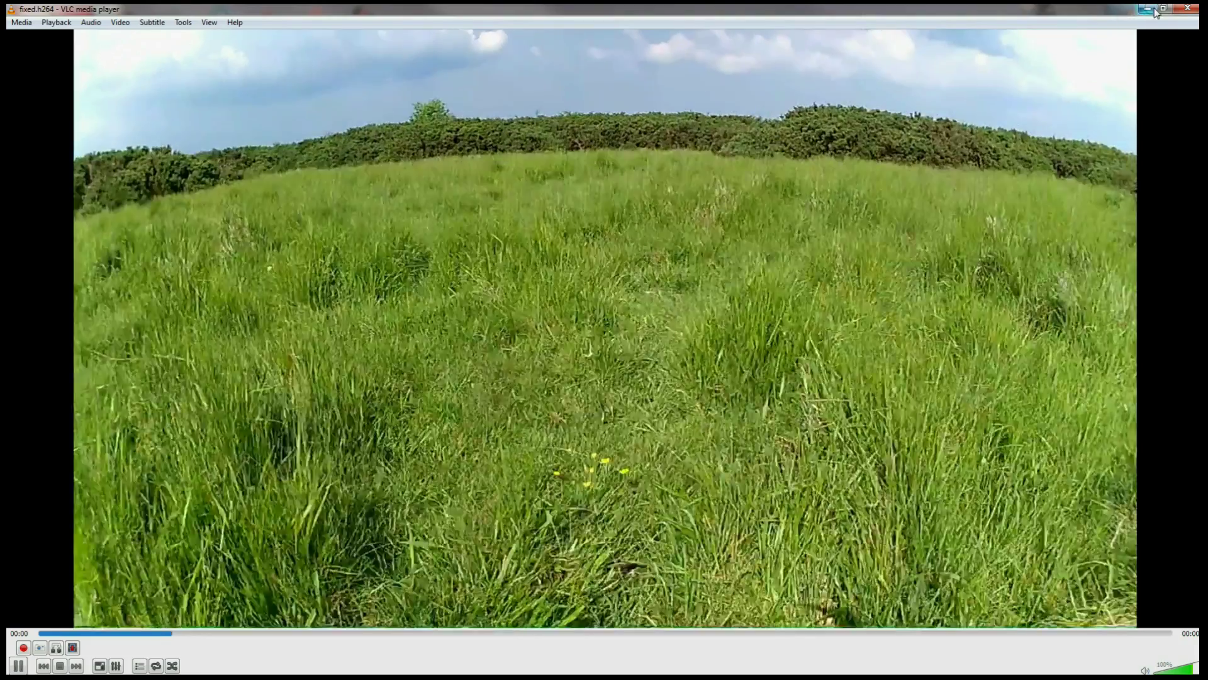
pyautogui.click(1152, 9)
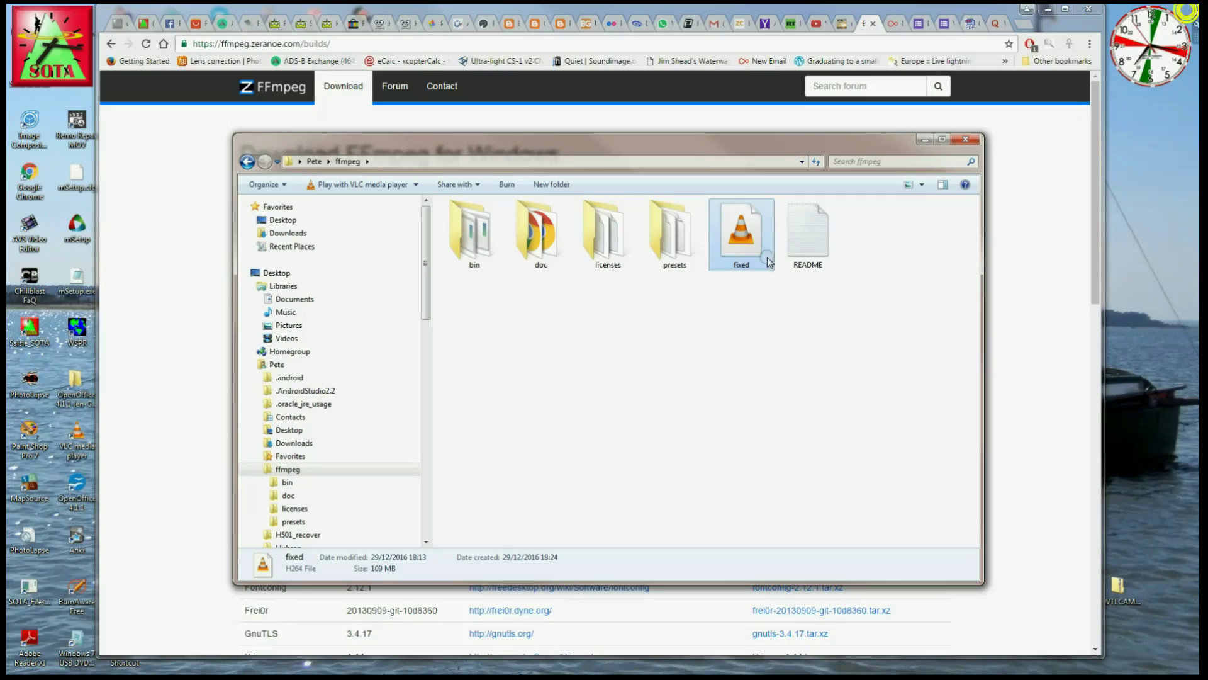
pyautogui.click(618, 351)
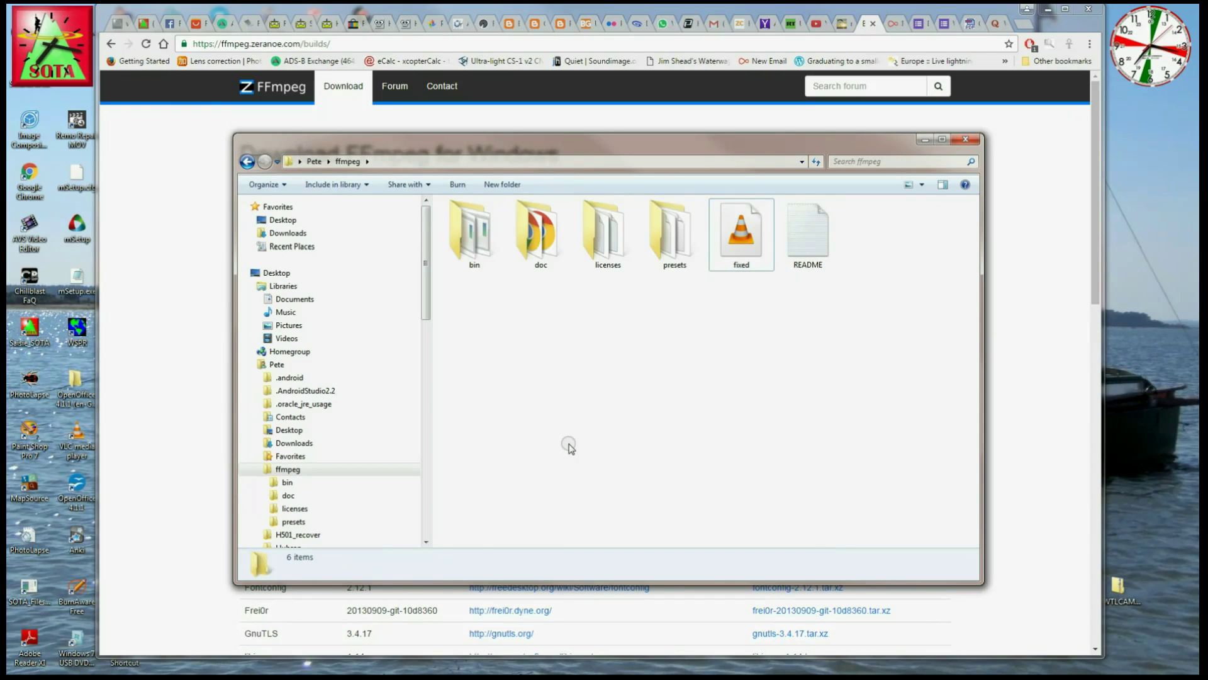
# Open a command window in the ffmpeg folder and paste 'ffmpeg.exe -r 30 -i fixed.h264 -c:v copy fixed.mov'
pyautogui.keyDown('shift'); pyautogui.rightClick(570, 447); pyautogui.keyUp('shift')
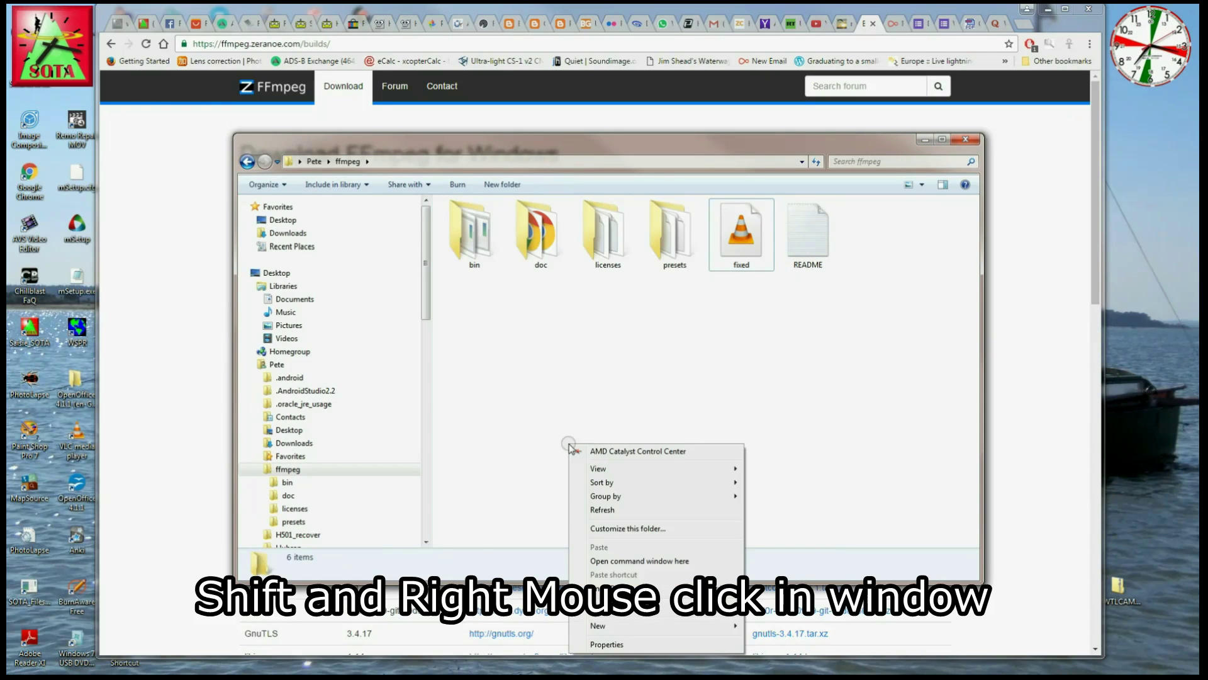
pyautogui.click(643, 561)
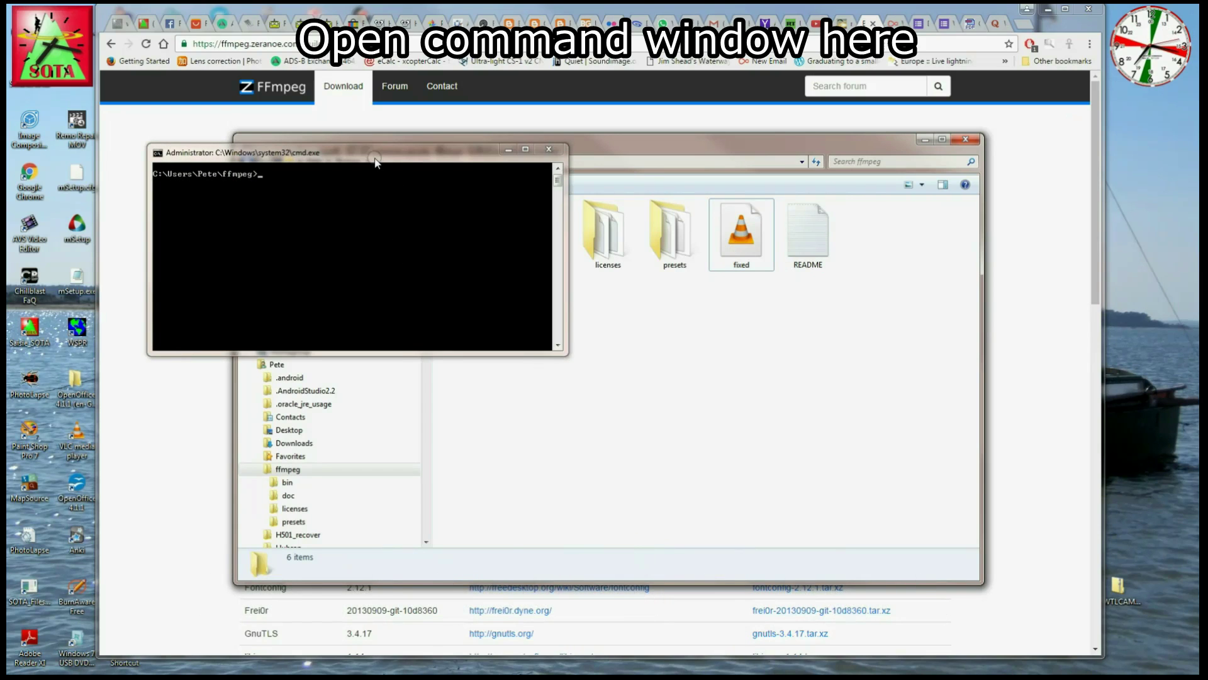
pyautogui.moveTo(375, 162); pyautogui.dragTo(633, 267)
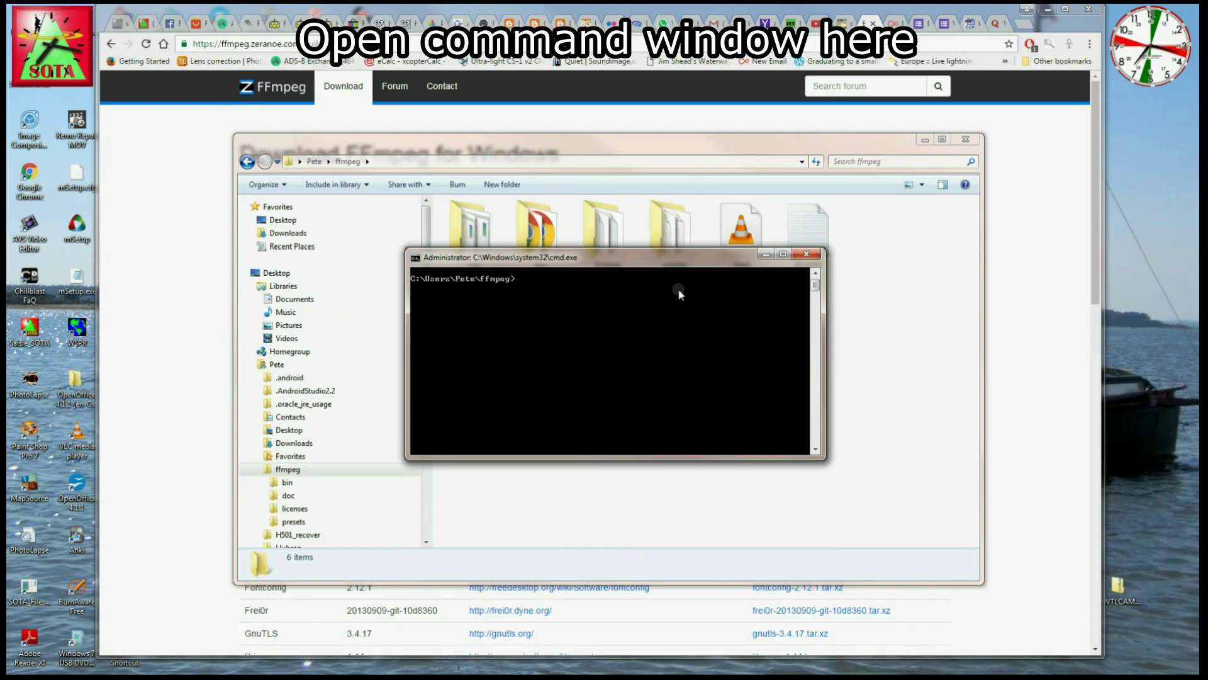
pyautogui.rightClick(616, 256)
pyautogui.moveTo(665, 352)
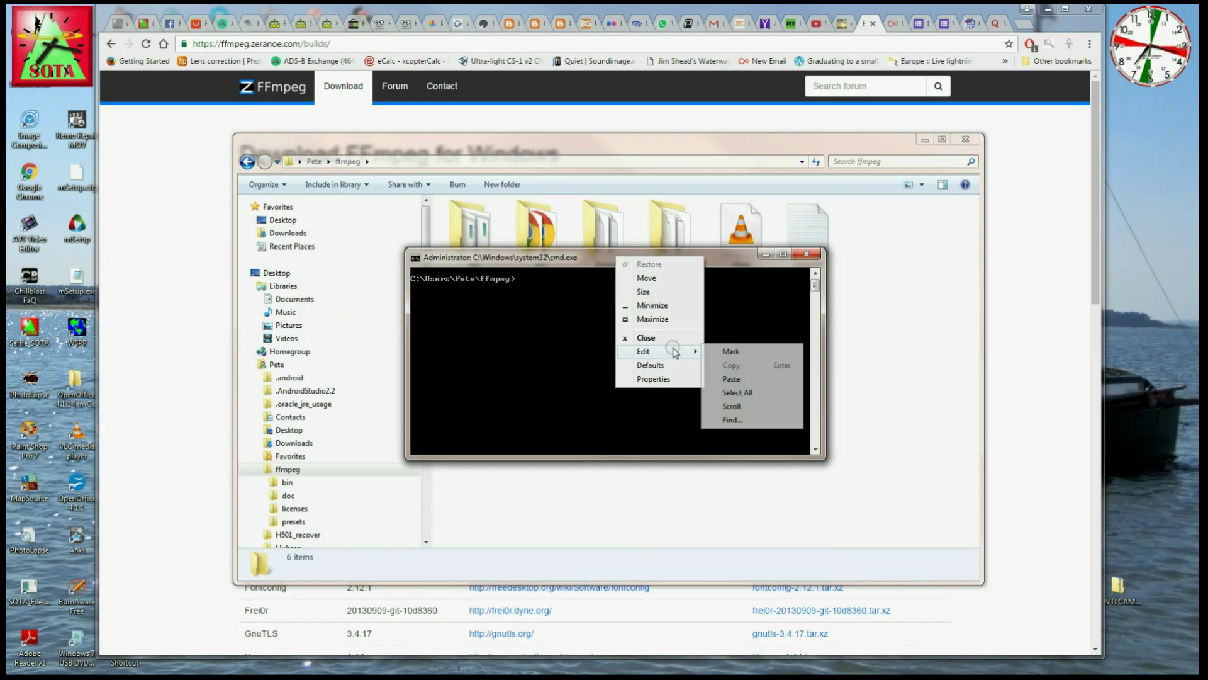
pyautogui.click(731, 380)
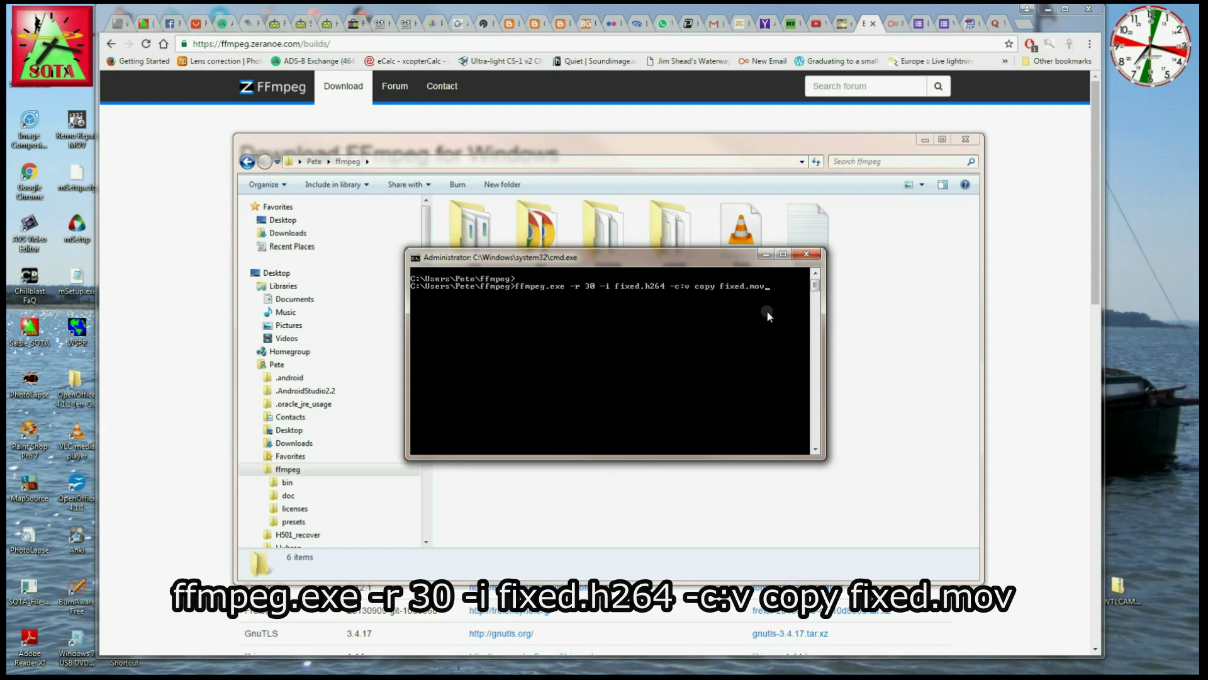
# Run the ffmpeg command, verify fixed.mov (109 MB, 1920×1080, 54 s) in Properties, and play it in VLC
pyautogui.press('Return')
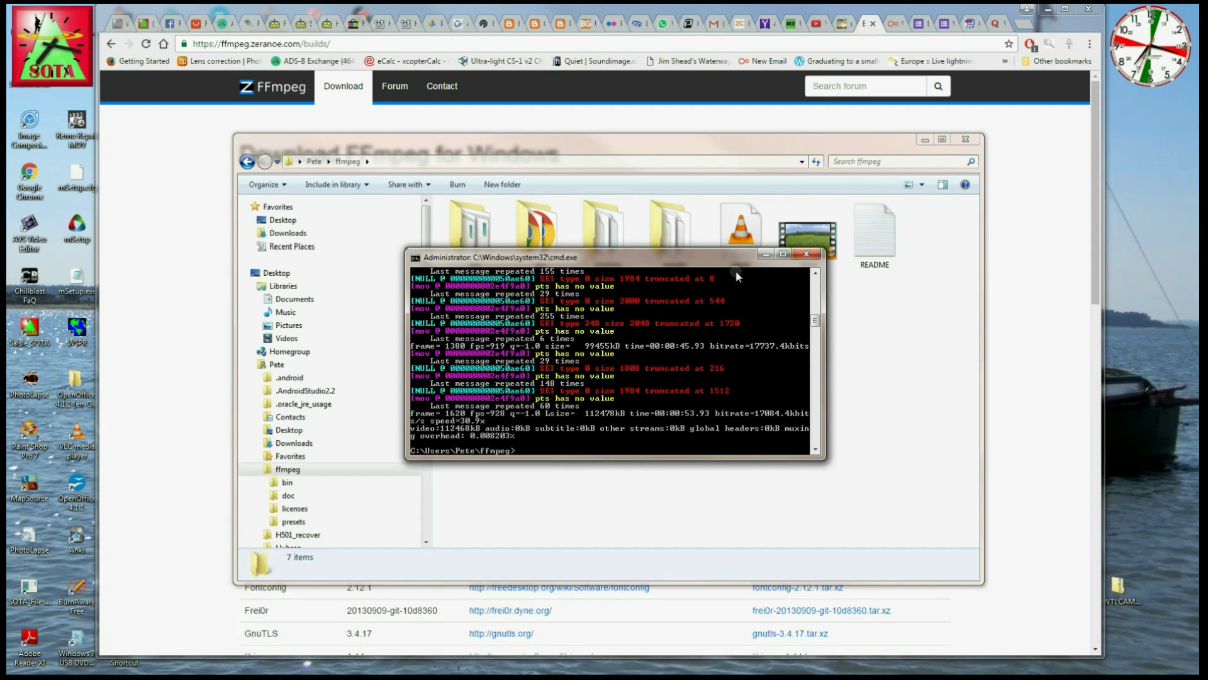
pyautogui.moveTo(722, 256); pyautogui.dragTo(658, 374)
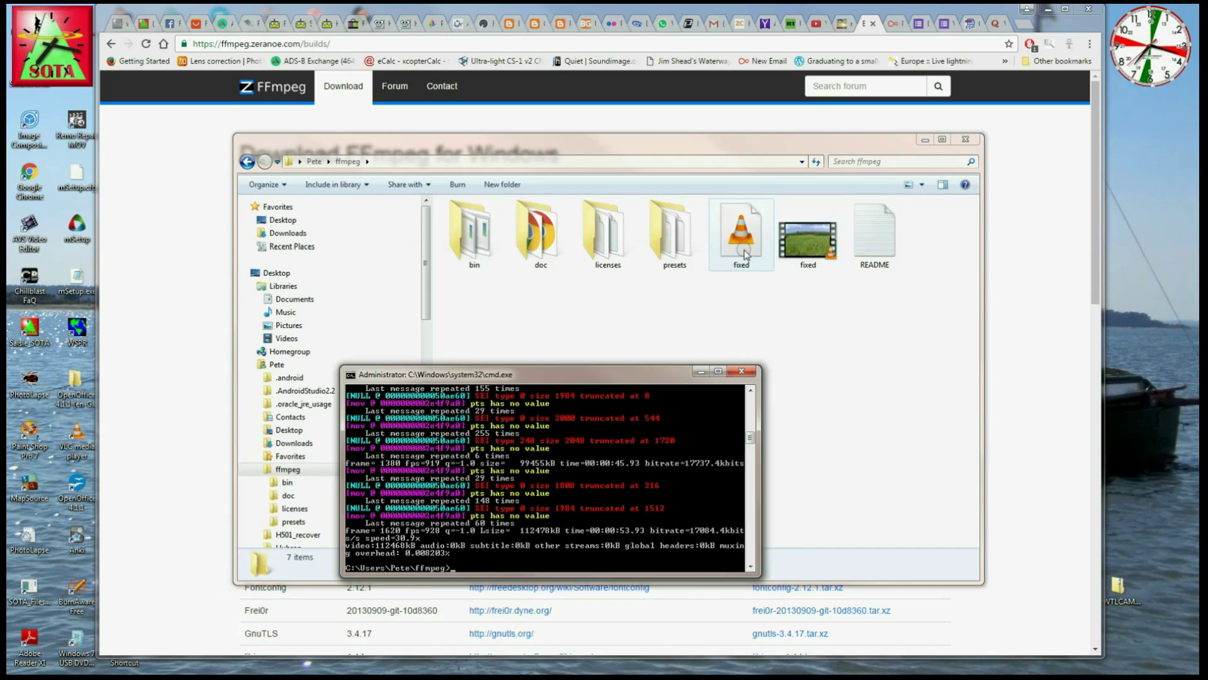
pyautogui.rightClick(801, 230)
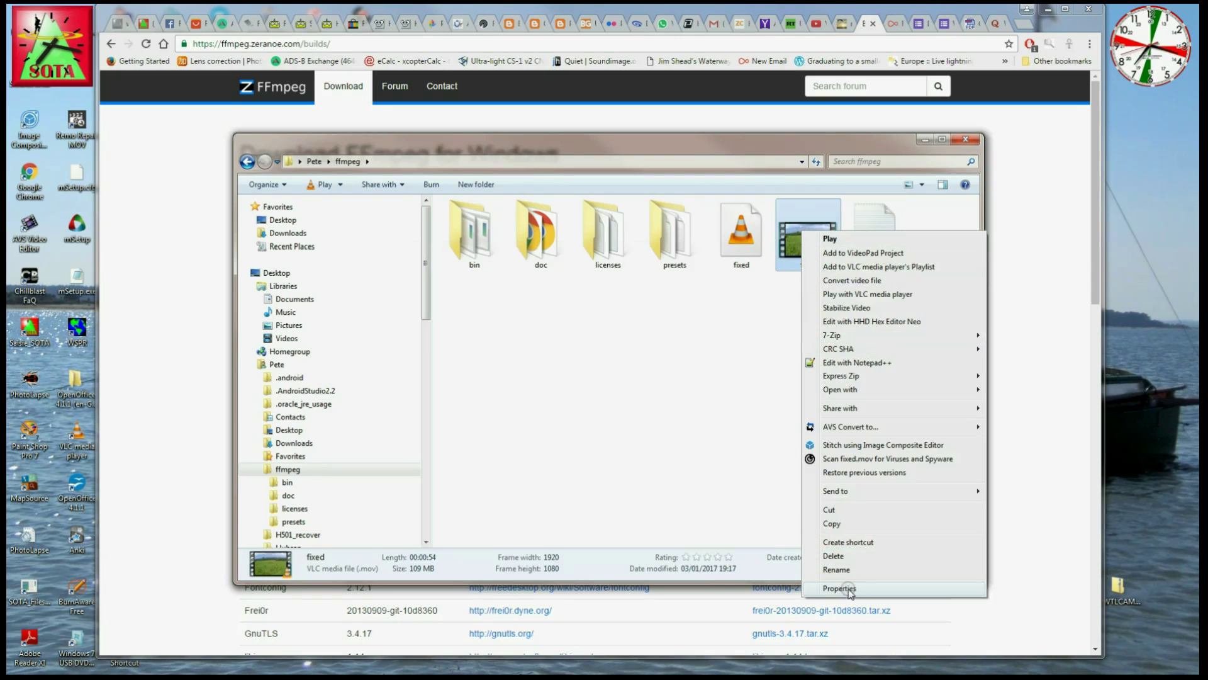
pyautogui.click(848, 590)
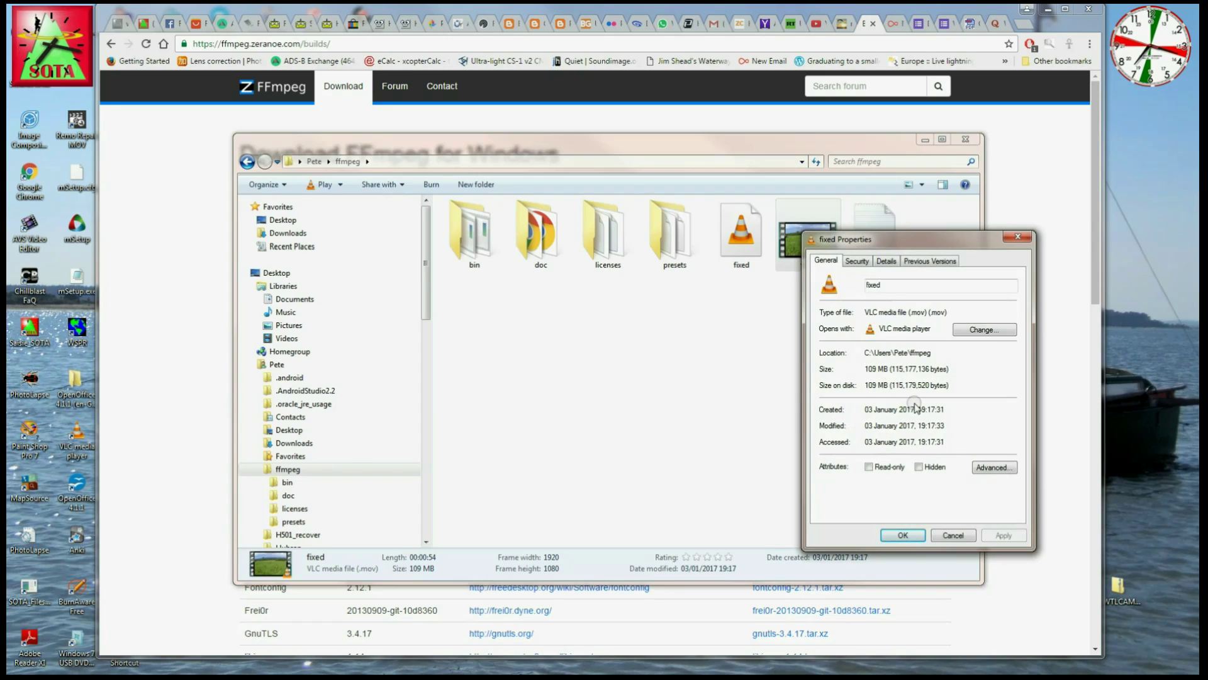
pyautogui.click(897, 539)
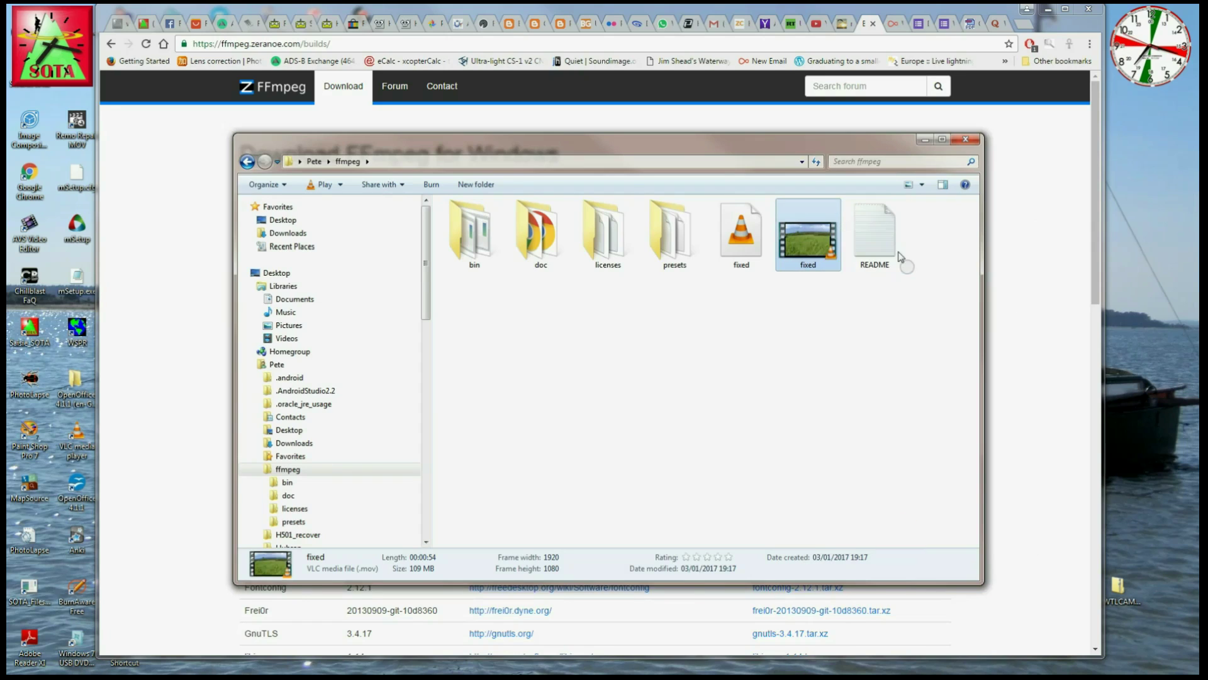
pyautogui.doubleClick(820, 239)
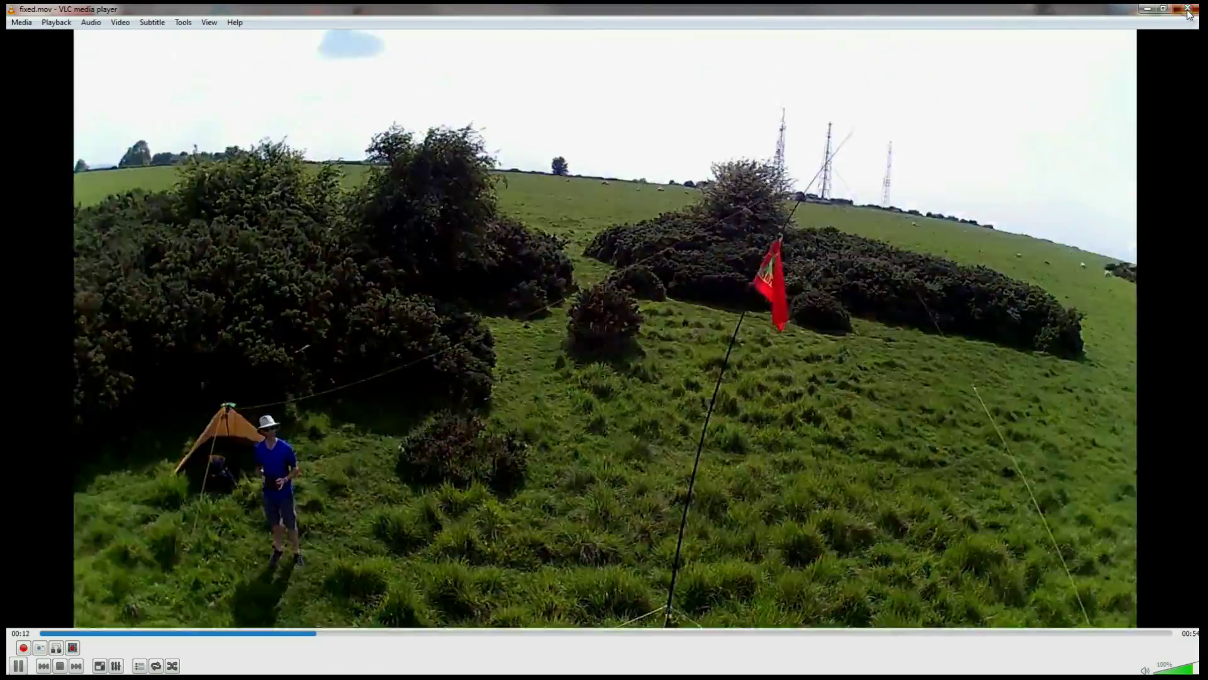
# Close VLC and play fixed.mov in Windows Media Player, seeking to a later point
pyautogui.click(1187, 8)
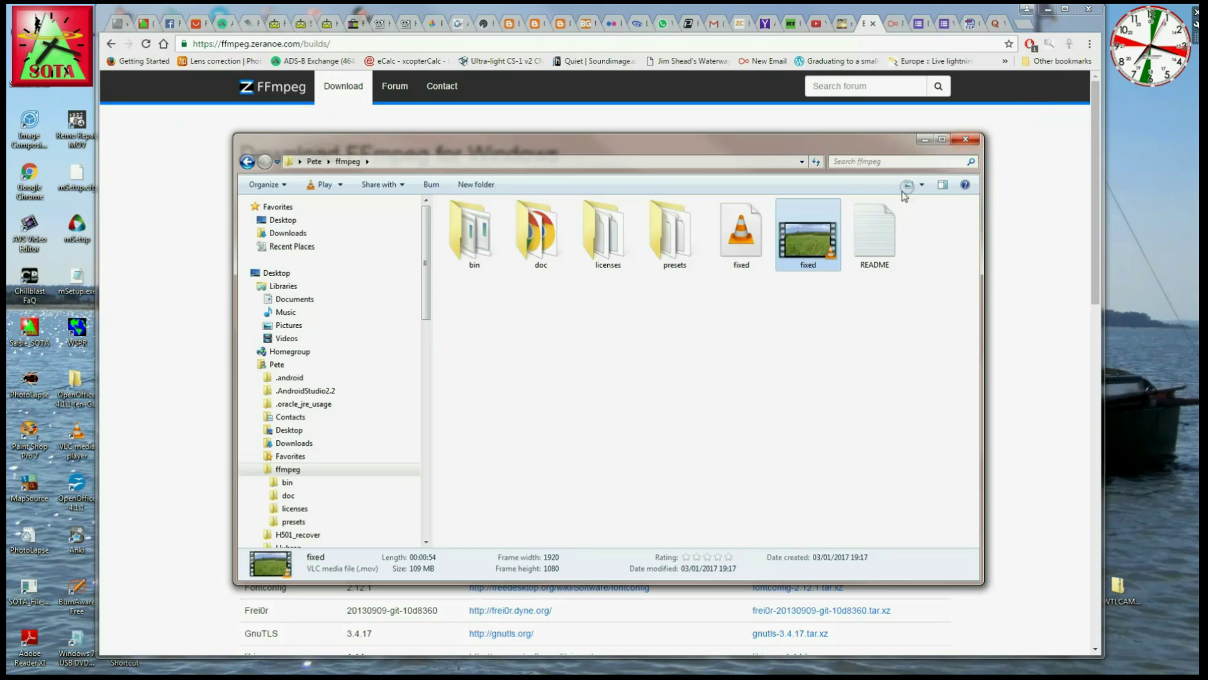
pyautogui.rightClick(808, 240)
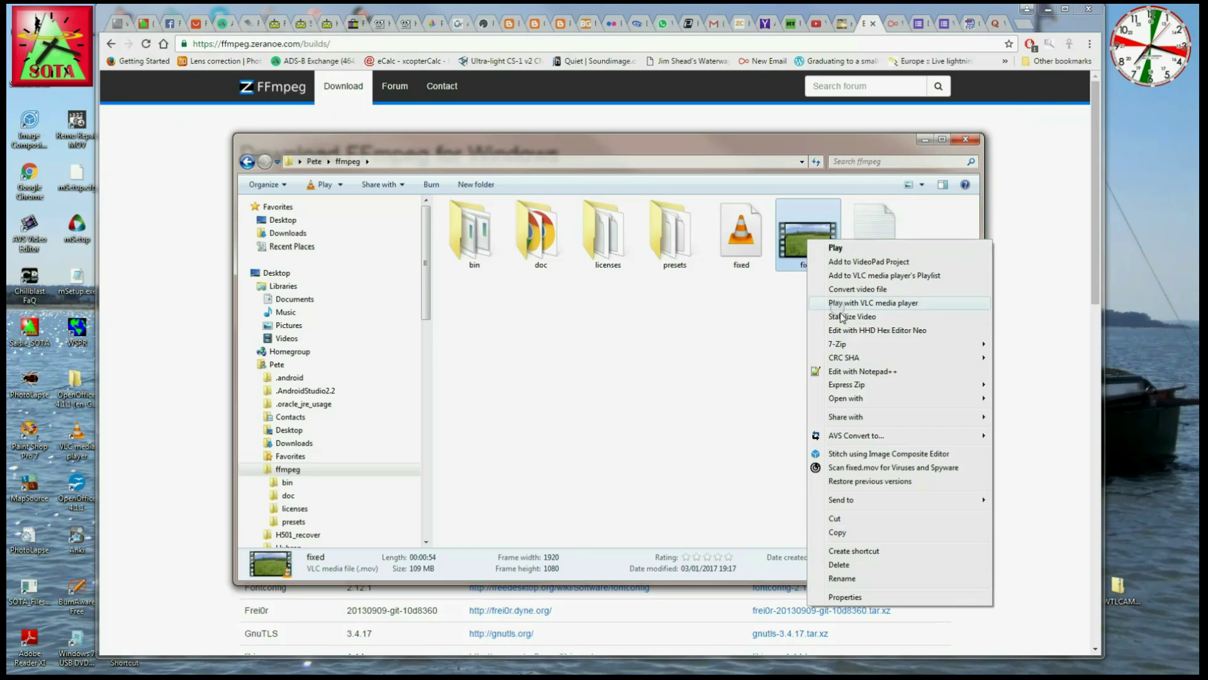
pyautogui.moveTo(895, 399)
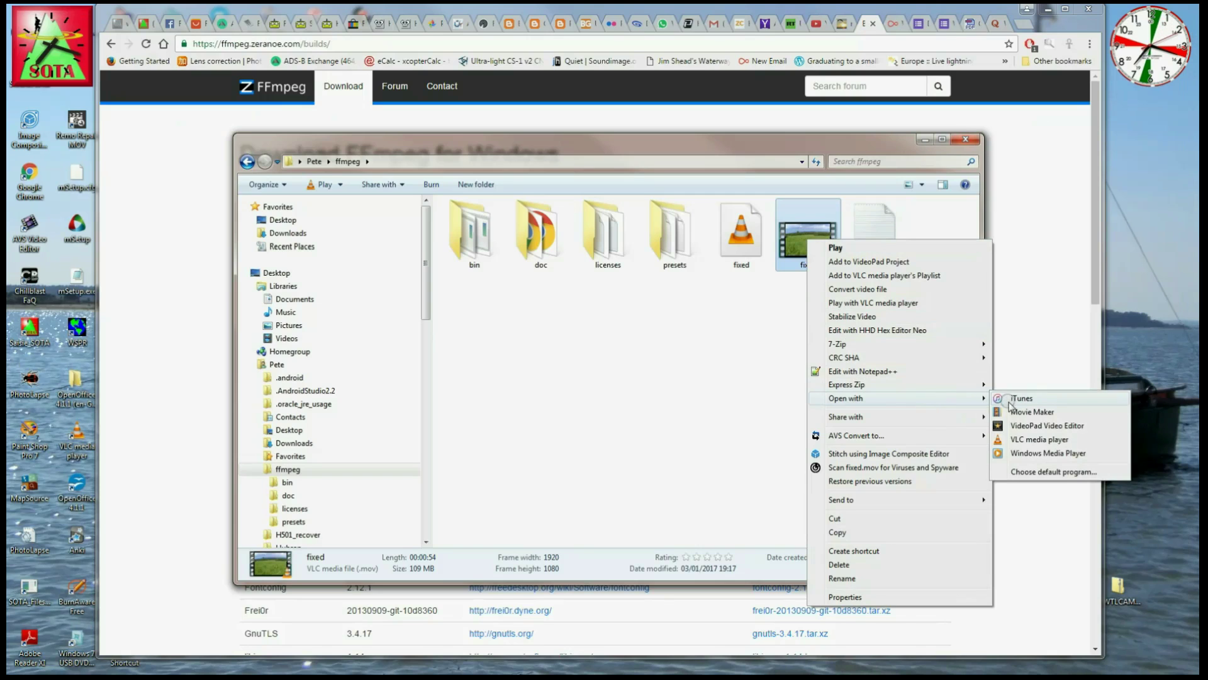
pyautogui.click(1037, 453)
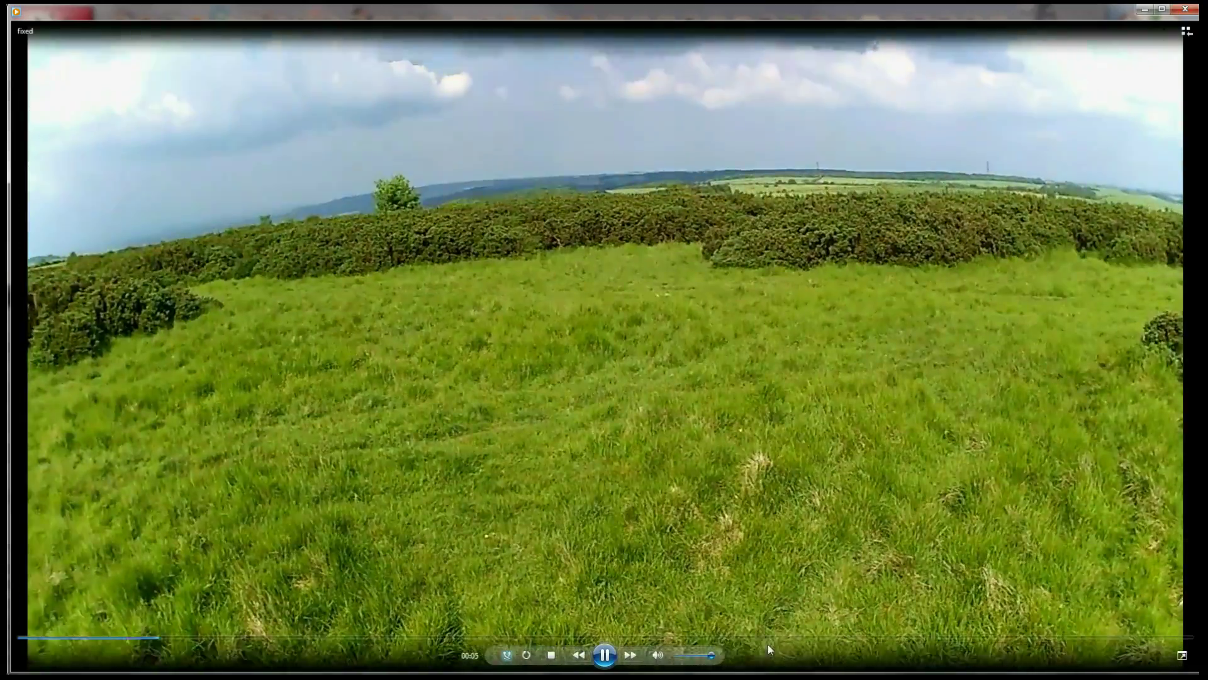
pyautogui.click(768, 637)
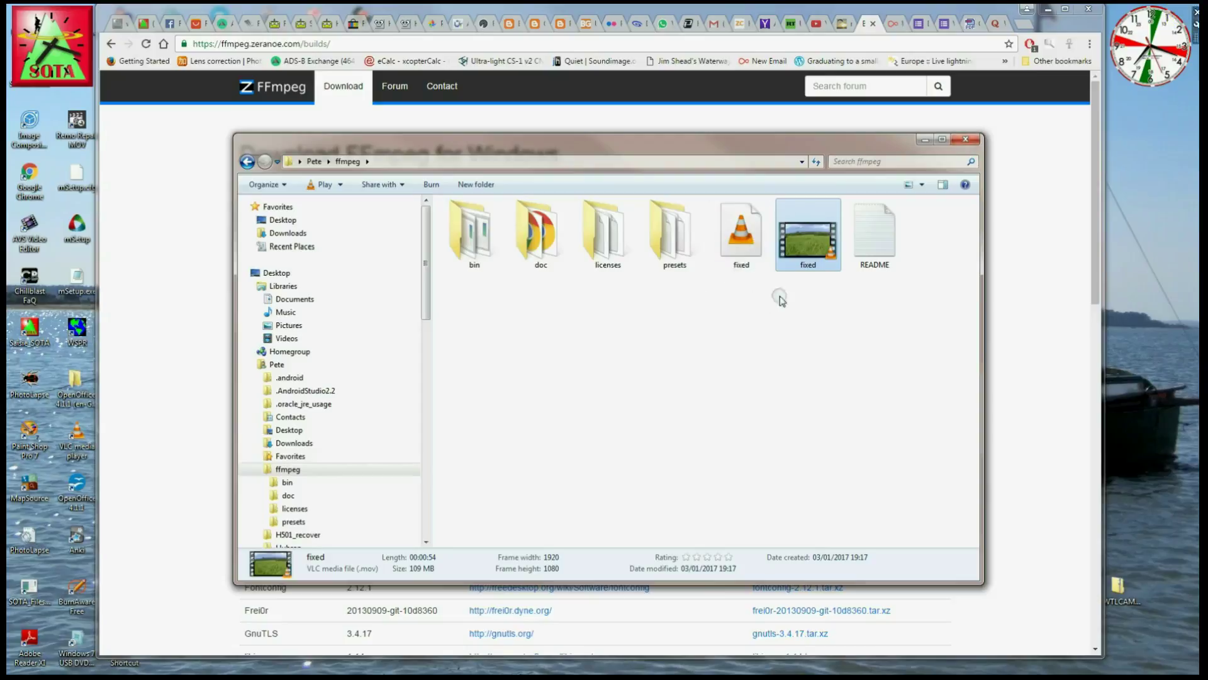